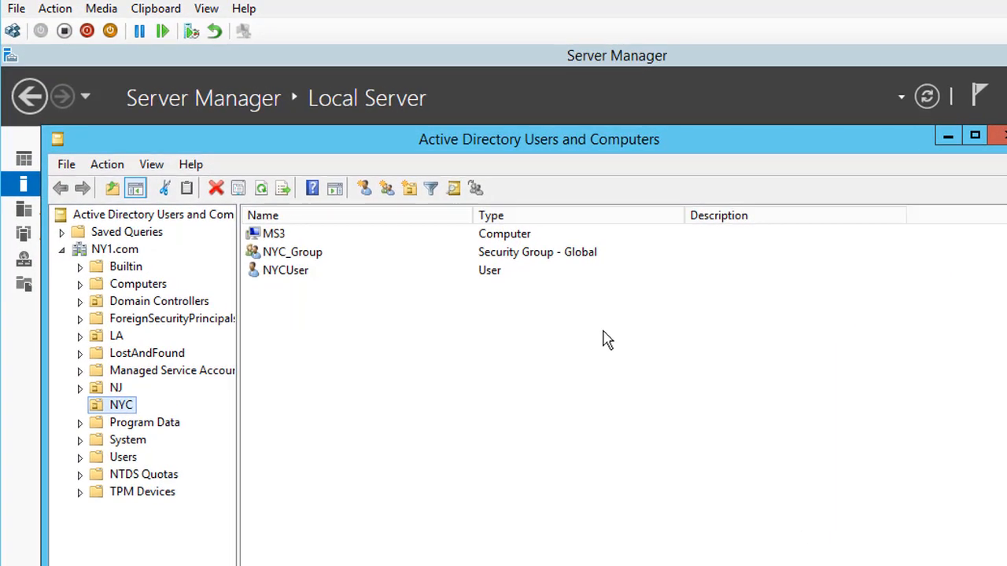
- Review the objects in the NY1.com domain and close Active Directory Users and Computers
{"action": "left_click", "coordinate": [128, 251]}
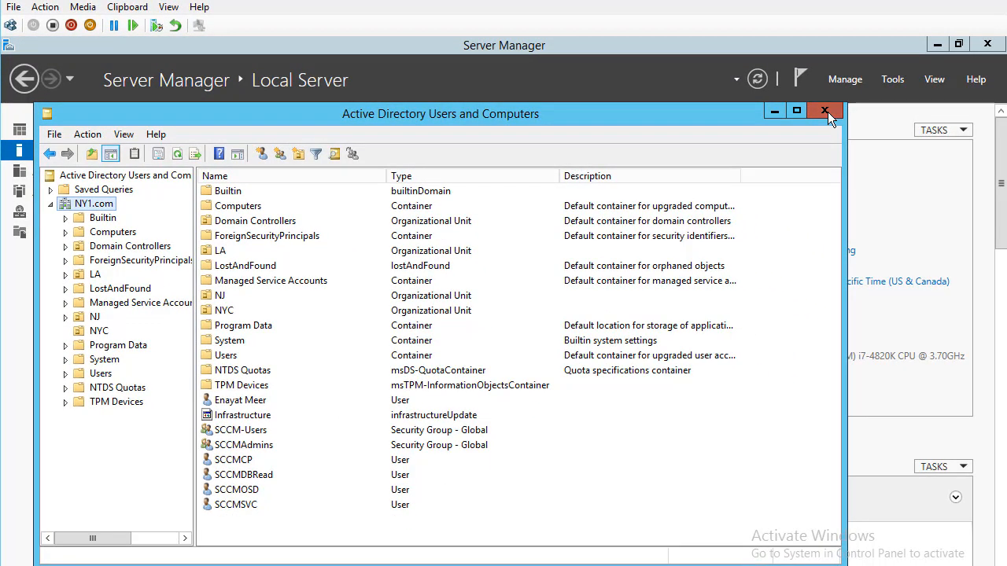
{"action": "left_click", "coordinate": [828, 111]}
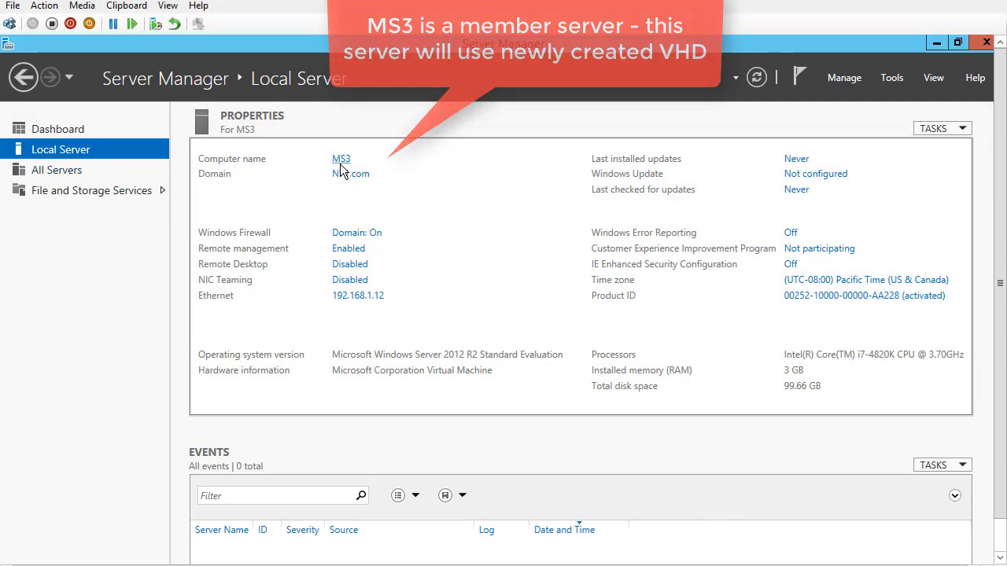
- Check the disks and volumes of member server MS3 in Computer Management's Disk Management, and close the console
{"action": "left_click", "coordinate": [891, 78]}
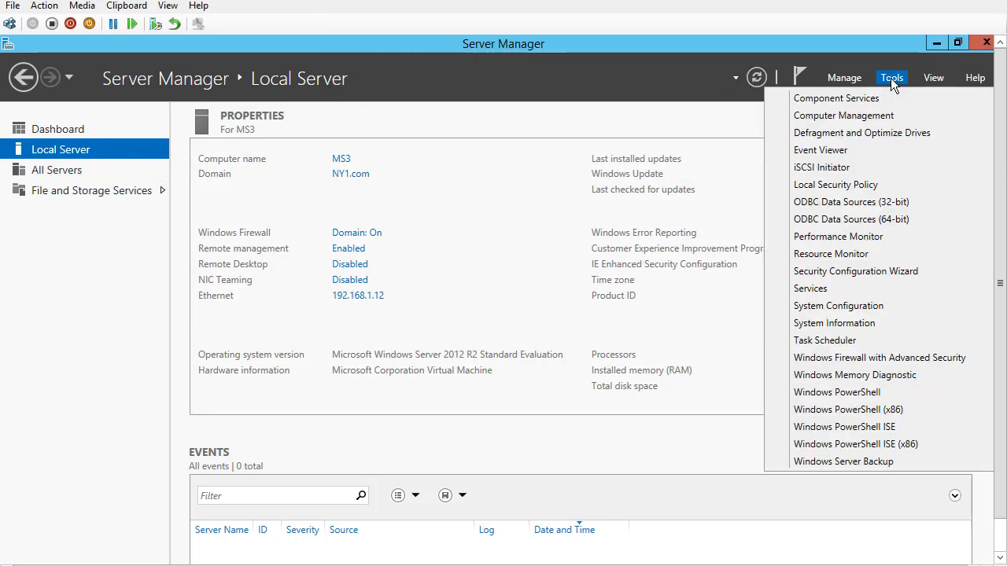
{"action": "left_click", "coordinate": [843, 116]}
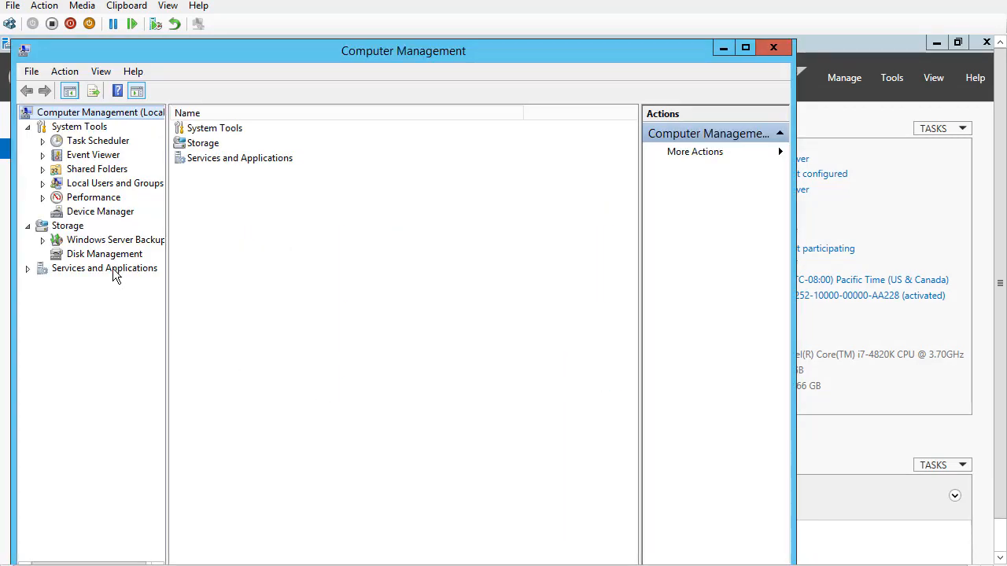
{"action": "left_click", "coordinate": [105, 255]}
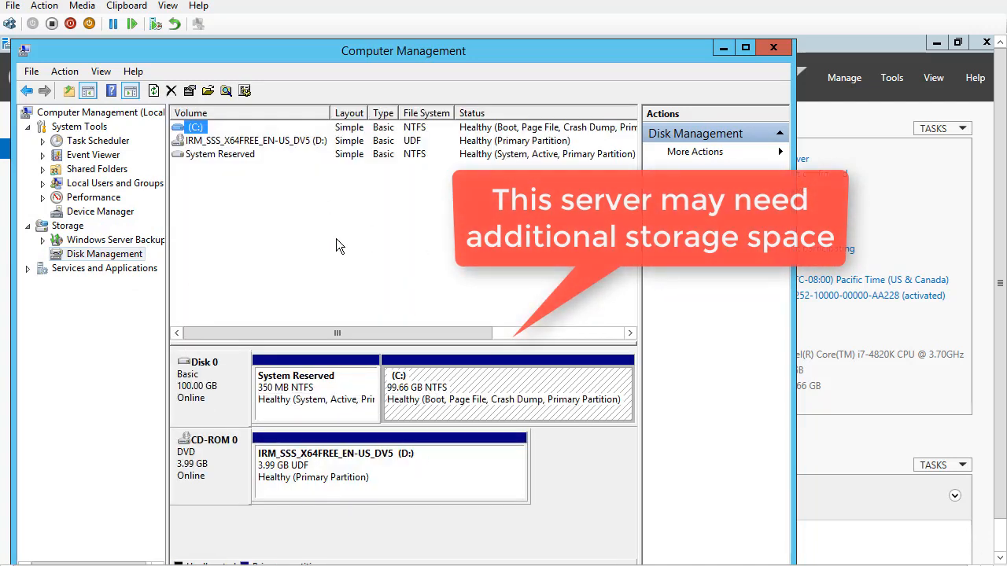
{"action": "left_click", "coordinate": [770, 50]}
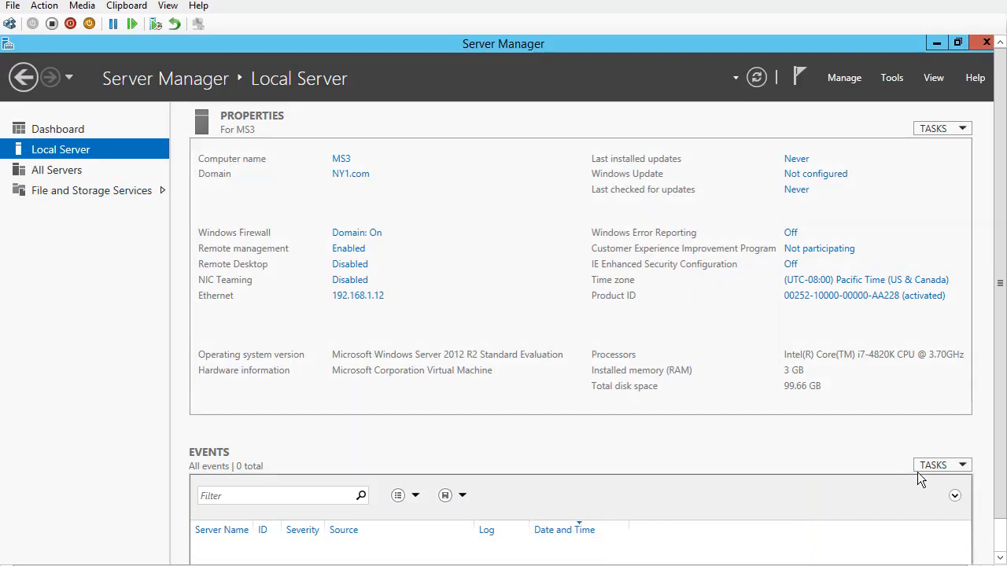
- View the drives under This PC in File Explorer on MS3 and bring up the options for Network
{"action": "left_click_drag", "start_coordinate": [1000, 510], "coordinate": [1002, 546]}
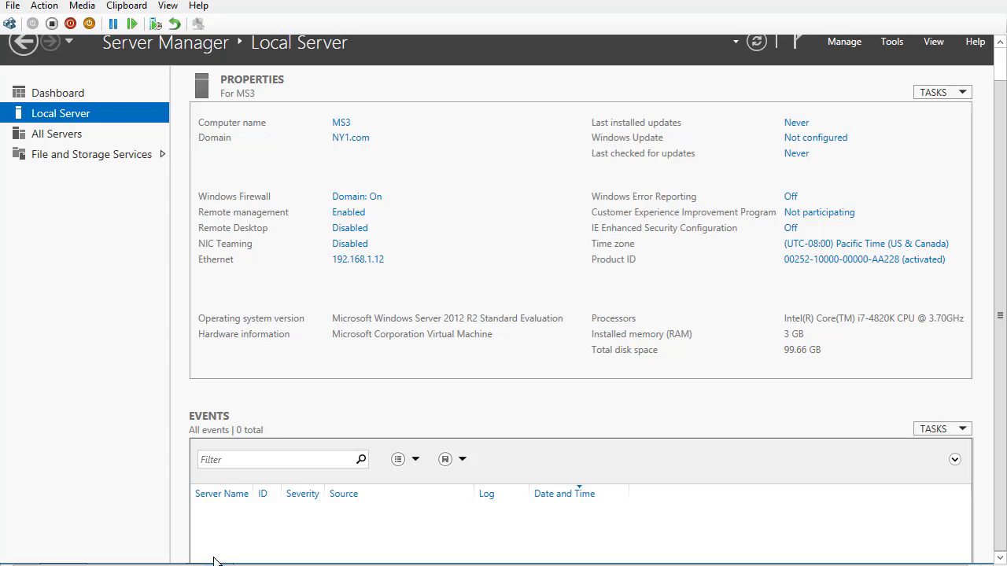
{"action": "right_click", "coordinate": [163, 554]}
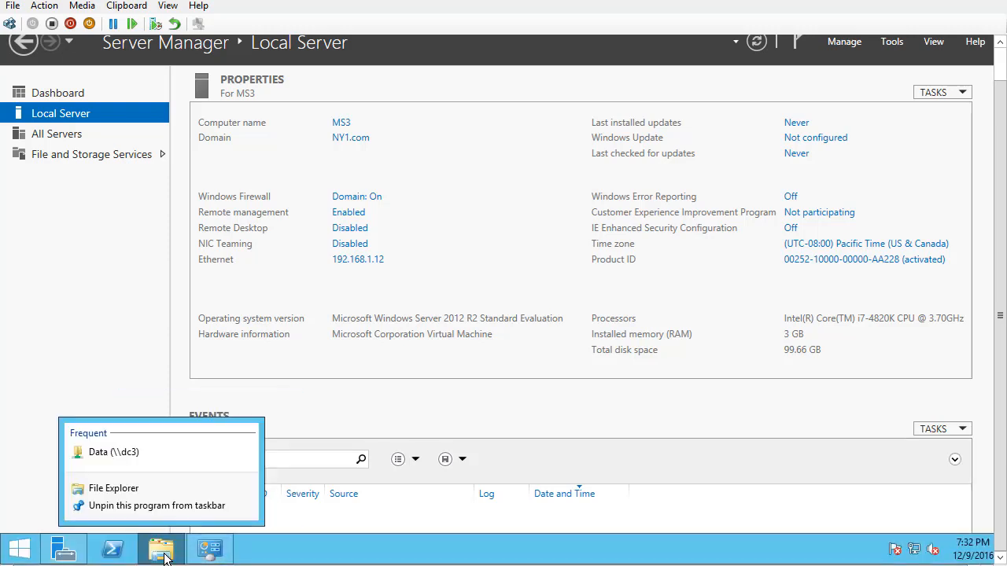
{"action": "left_click", "coordinate": [102, 488]}
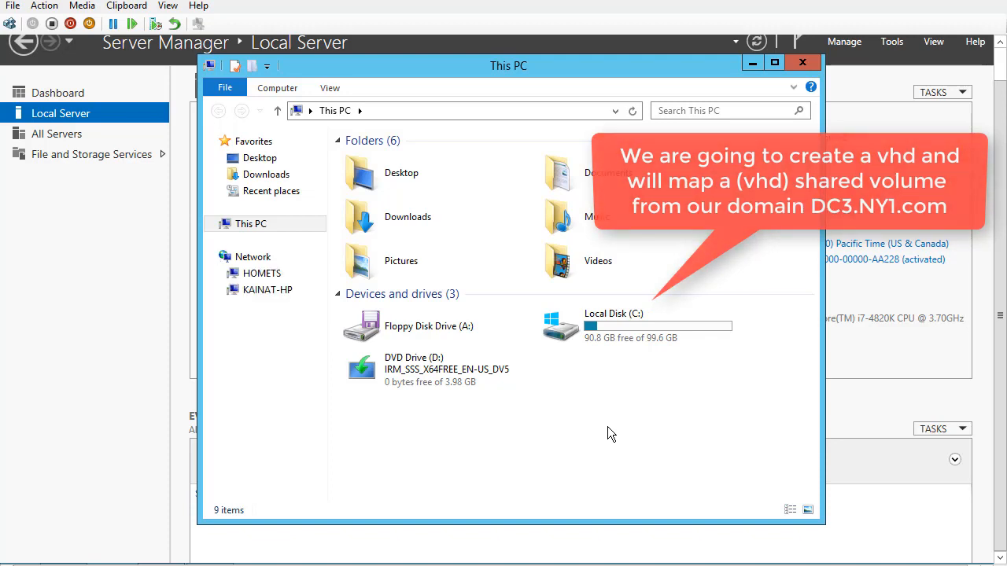
{"action": "right_click", "coordinate": [255, 258]}
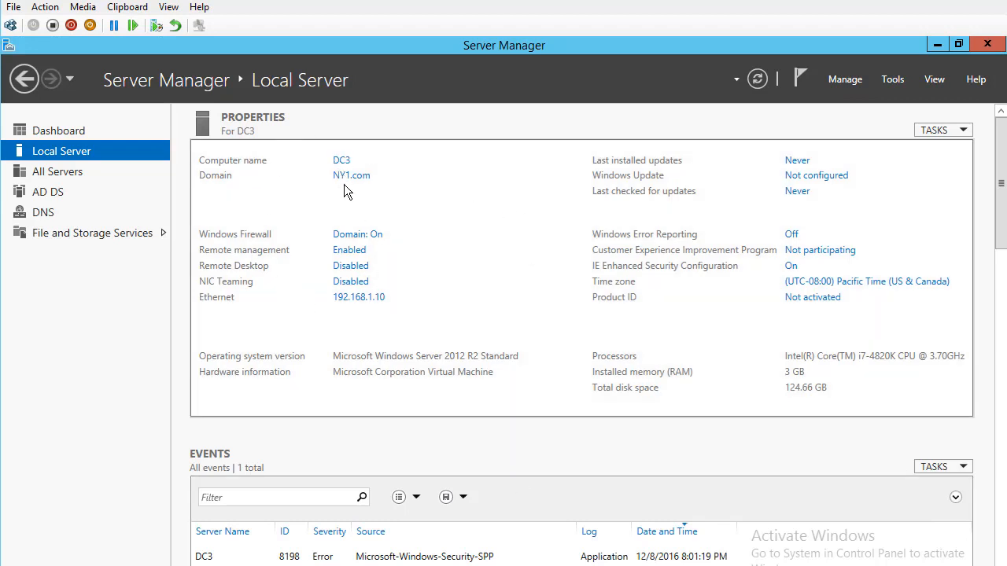
- Switch to domain controller DC3 and open Disk Management in Computer Management
{"action": "left_click", "coordinate": [891, 79]}
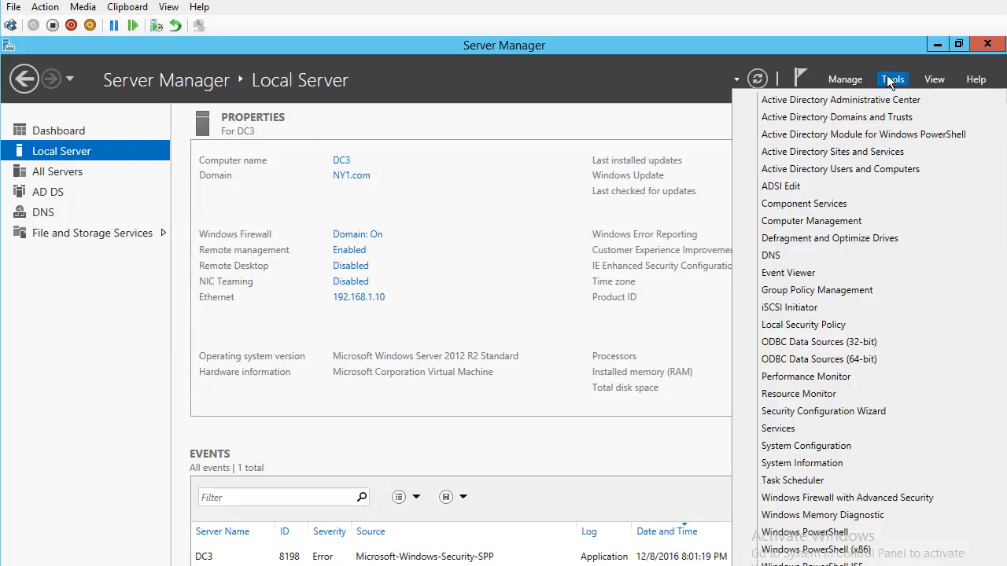
{"action": "left_click", "coordinate": [828, 221]}
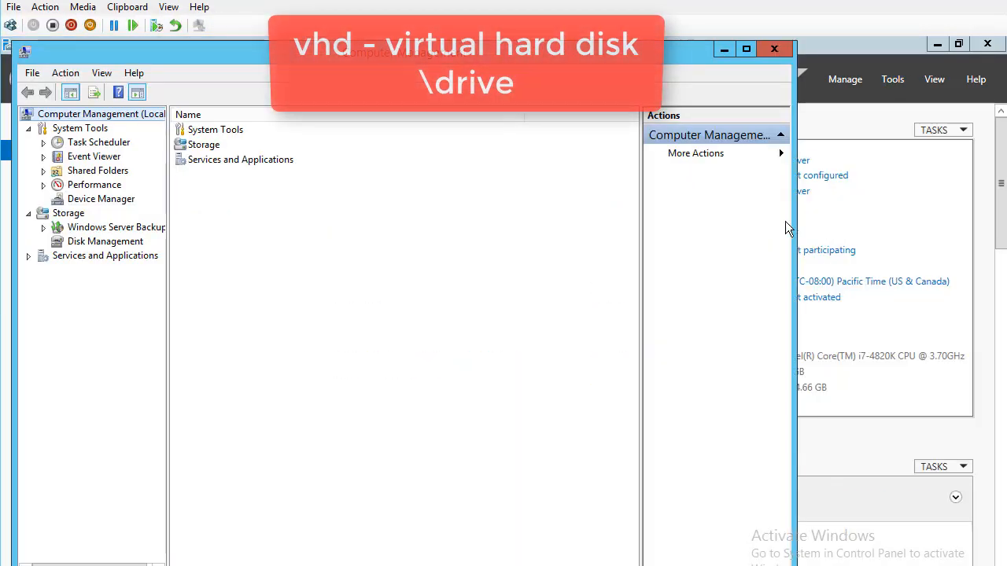
{"action": "left_click", "coordinate": [85, 242]}
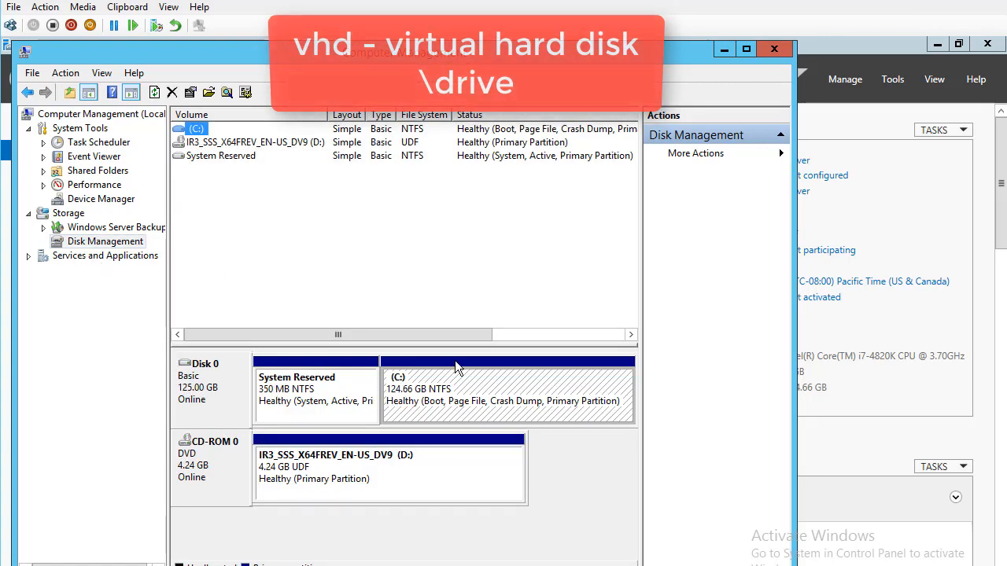
- Open the C: volume in File Explorer and create a folder named Vhd in its root
{"action": "right_click", "coordinate": [416, 415]}
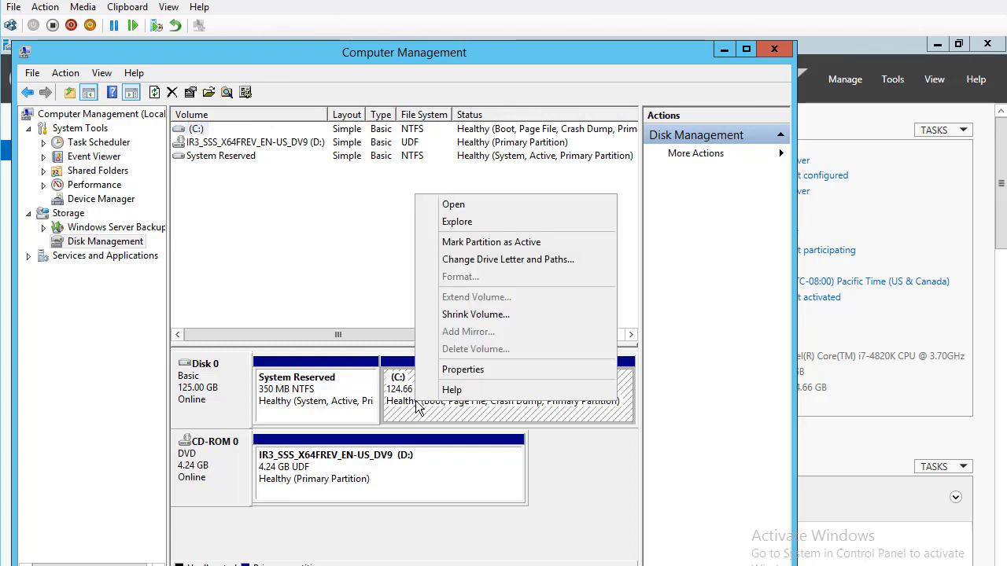
{"action": "left_click", "coordinate": [456, 204]}
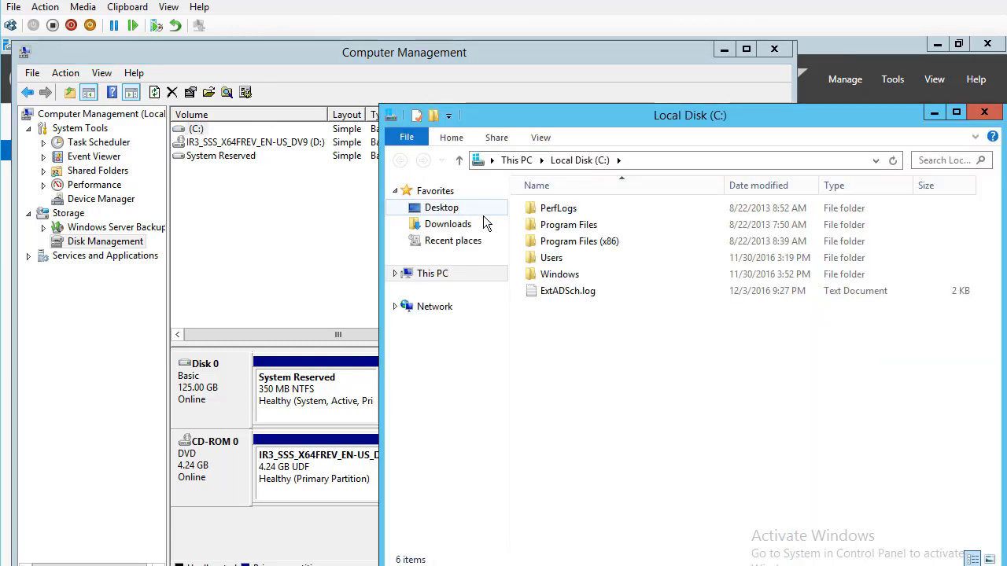
{"action": "right_click", "coordinate": [617, 351]}
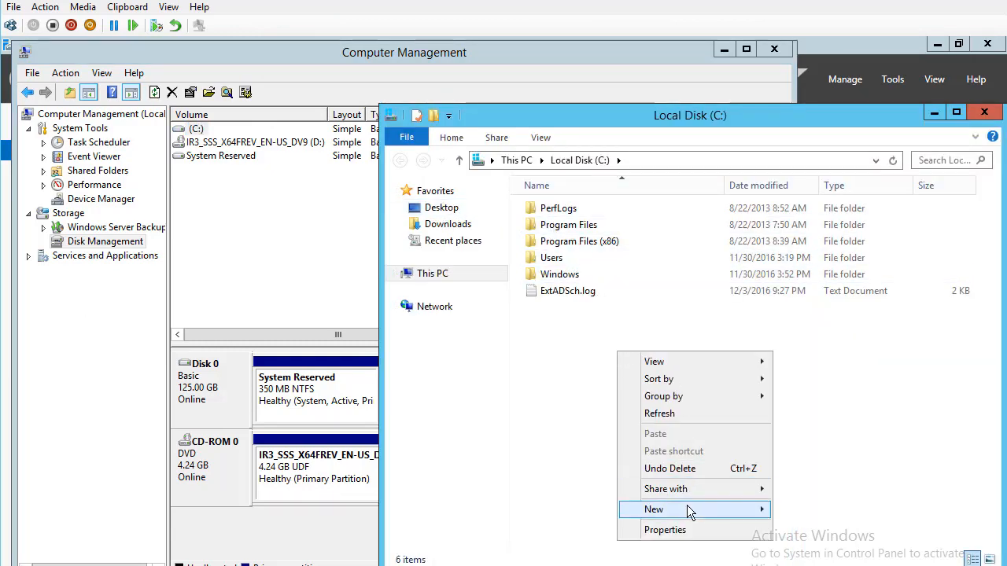
{"action": "mouse_move", "coordinate": [687, 510]}
{"action": "left_click", "coordinate": [839, 403]}
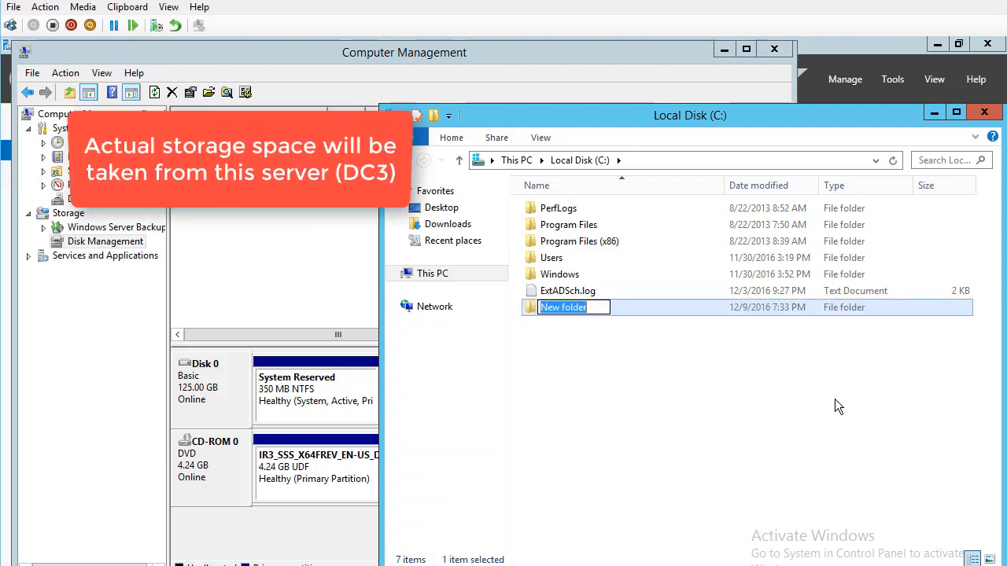
{"action": "type", "text": "Vhd"}
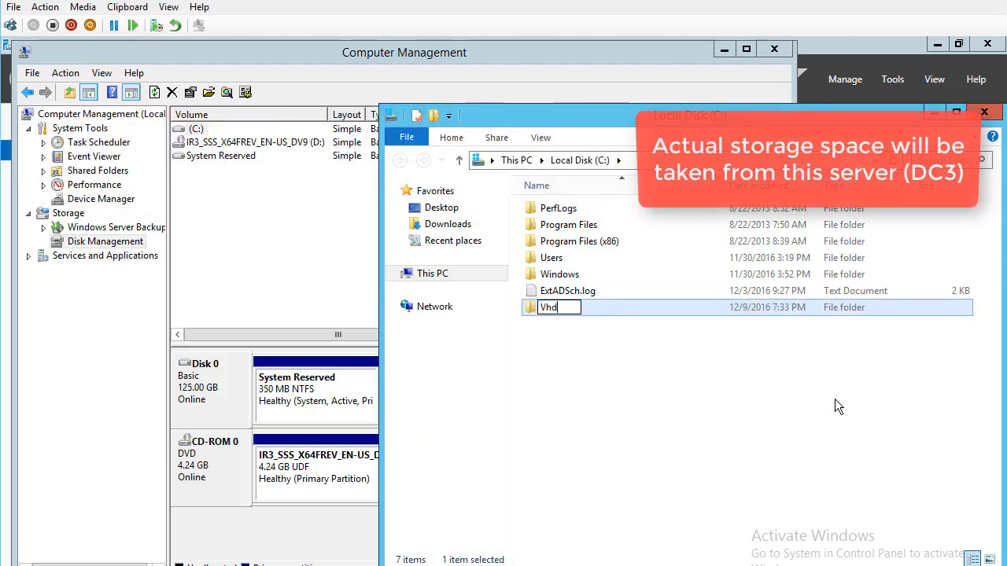
{"action": "left_click", "coordinate": [651, 425]}
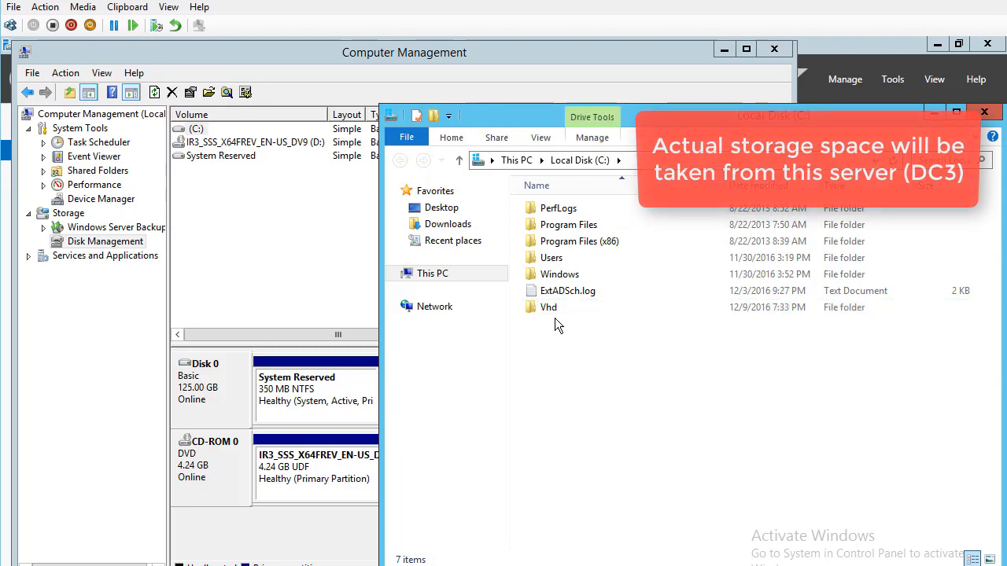
- Start creating a virtual hard disk and set its location to C:\Vhd\Data.vhd
{"action": "right_click", "coordinate": [82, 245]}
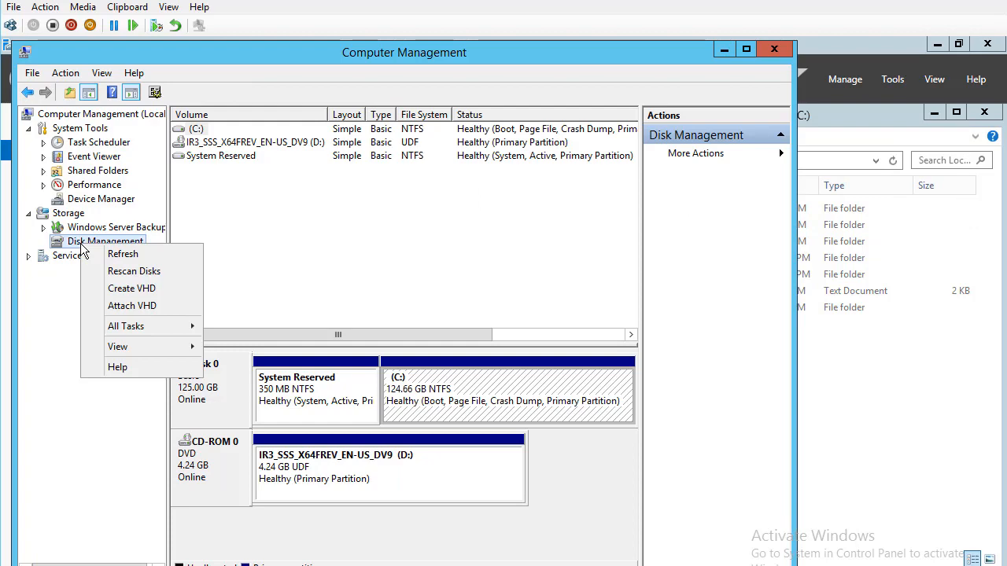
{"action": "left_click", "coordinate": [128, 287]}
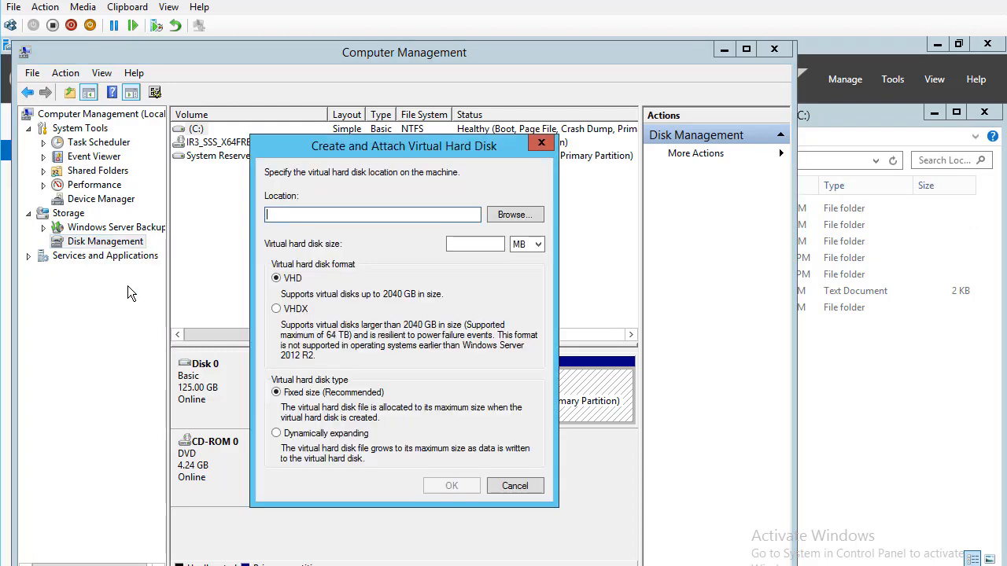
{"action": "left_click", "coordinate": [519, 218]}
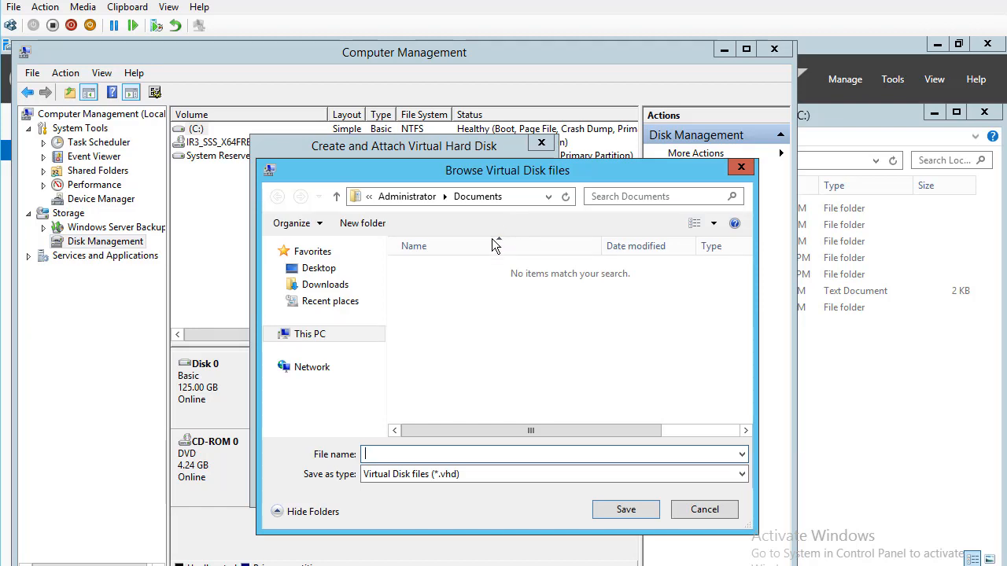
{"action": "left_click", "coordinate": [314, 335]}
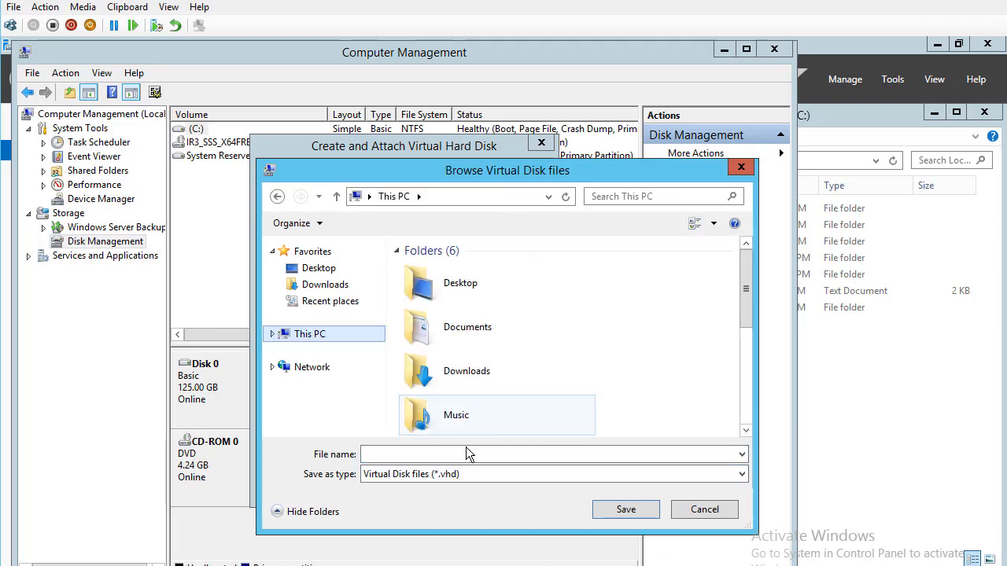
{"action": "left_click_drag", "start_coordinate": [751, 314], "coordinate": [728, 416]}
{"action": "double_click", "coordinate": [462, 370]}
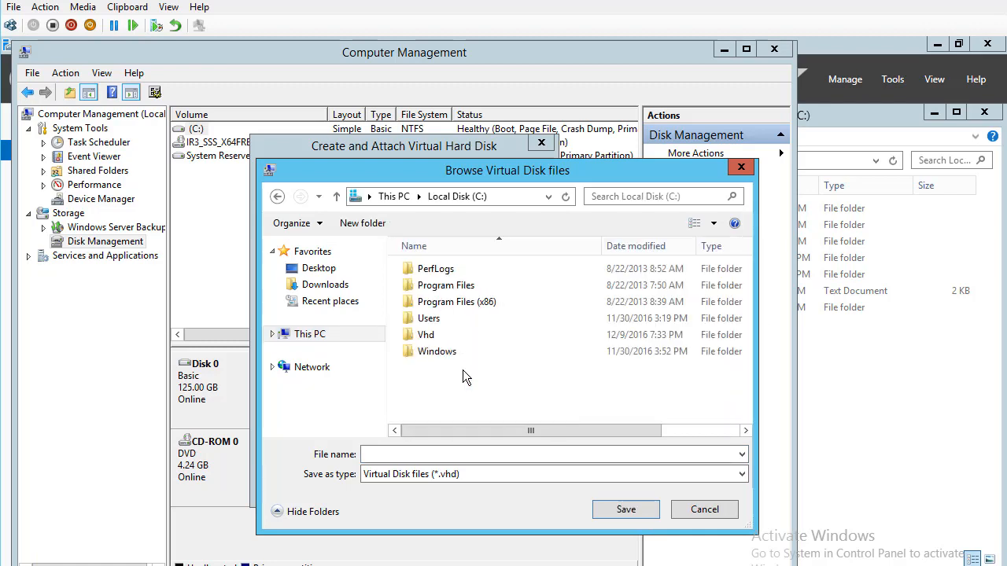
{"action": "left_click", "coordinate": [429, 339]}
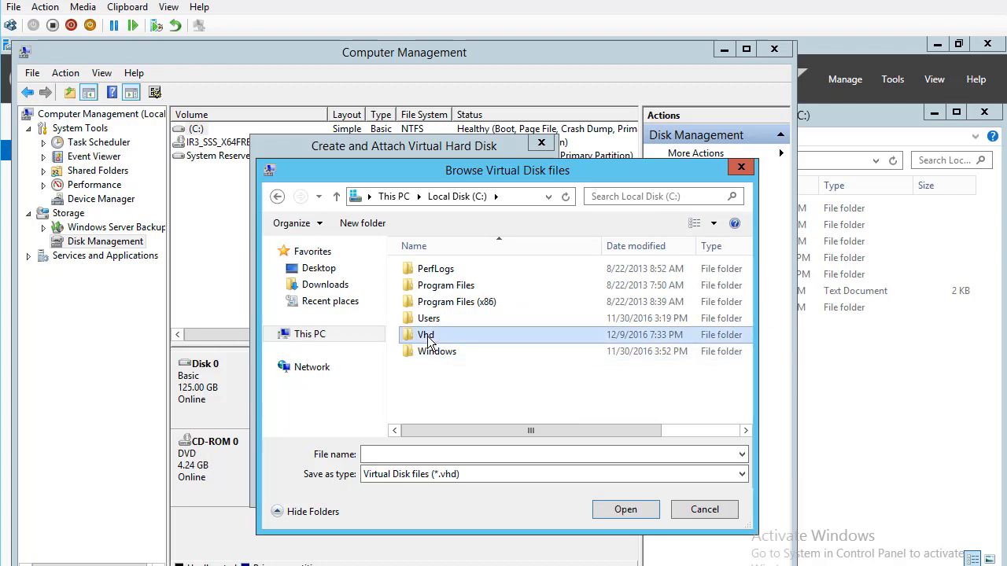
{"action": "double_click", "coordinate": [429, 338]}
{"action": "left_click", "coordinate": [453, 452]}
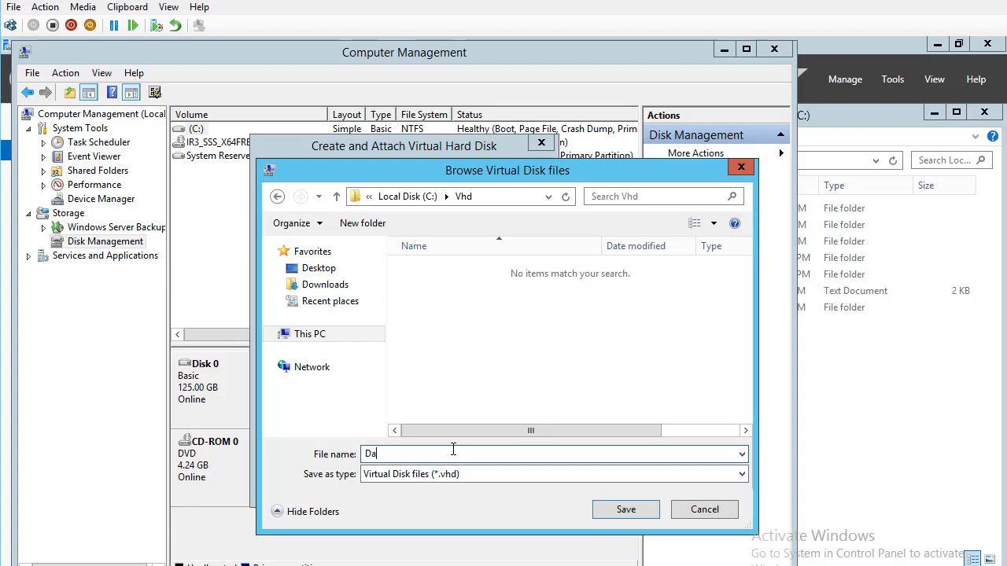
{"action": "left_click", "coordinate": [622, 507]}
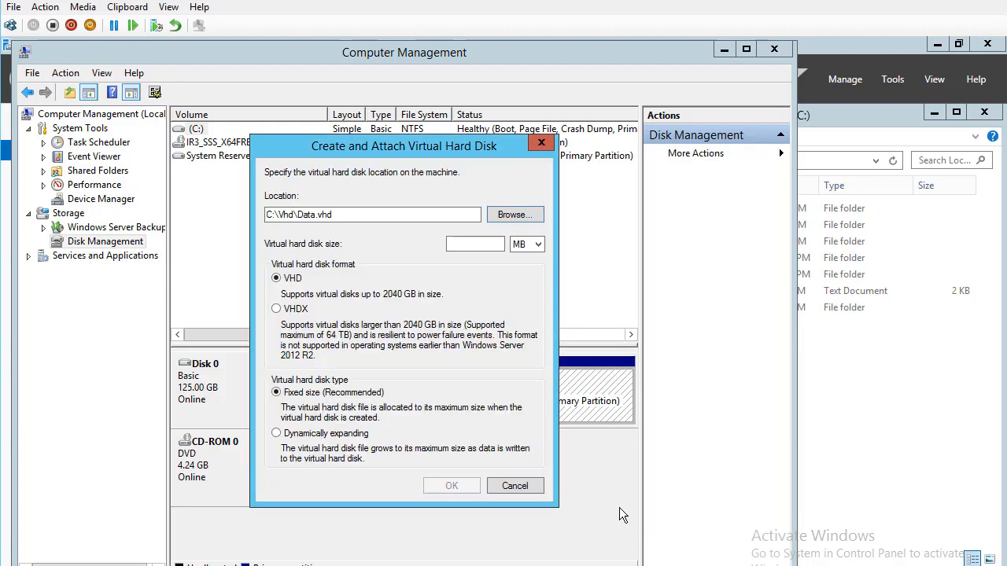
- Set the virtual hard disk size to 2 GB and create it in fixed-size VHD format
{"action": "left_click", "coordinate": [497, 244]}
{"action": "type", "text": "2"}
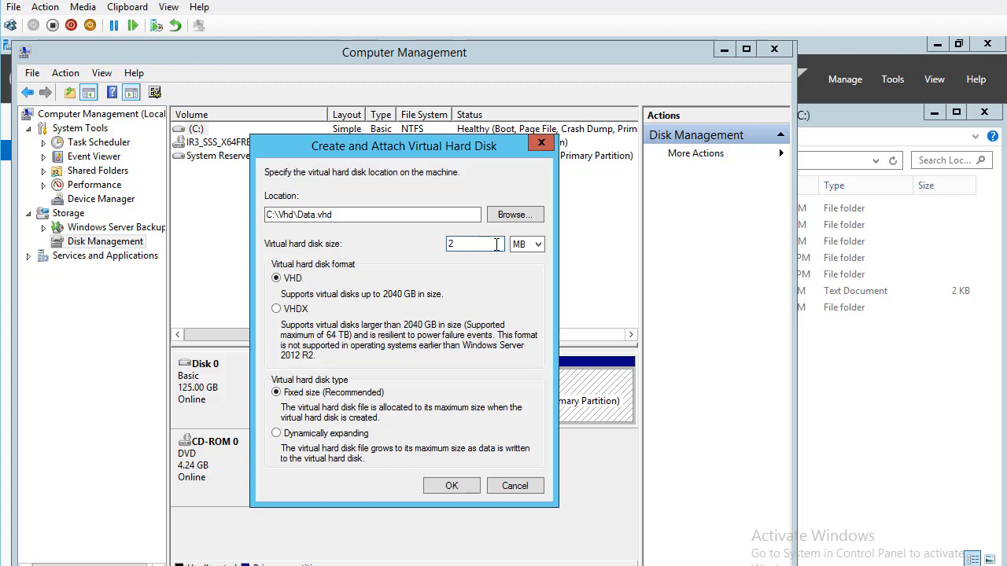
{"action": "left_click", "coordinate": [543, 244]}
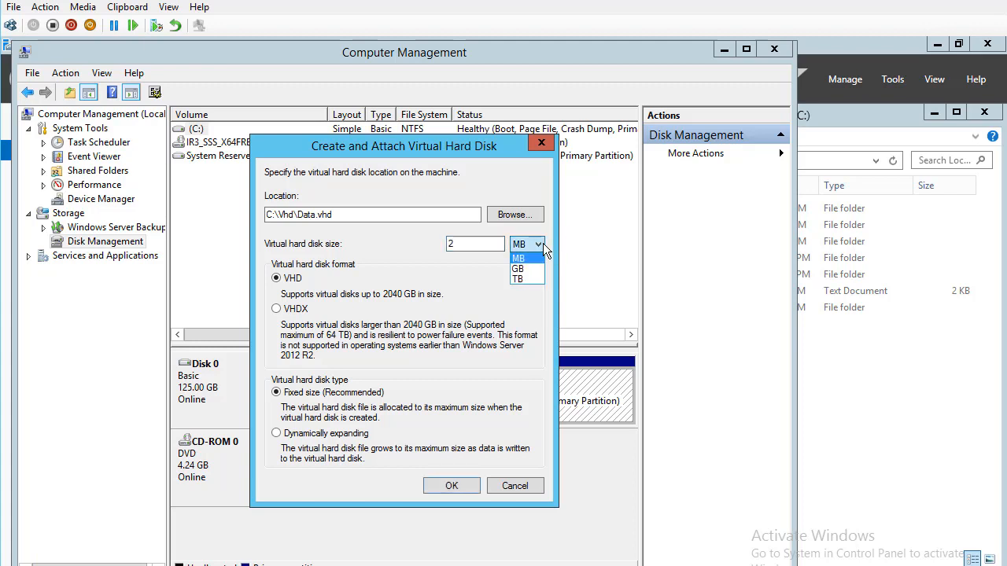
{"action": "left_click", "coordinate": [526, 267]}
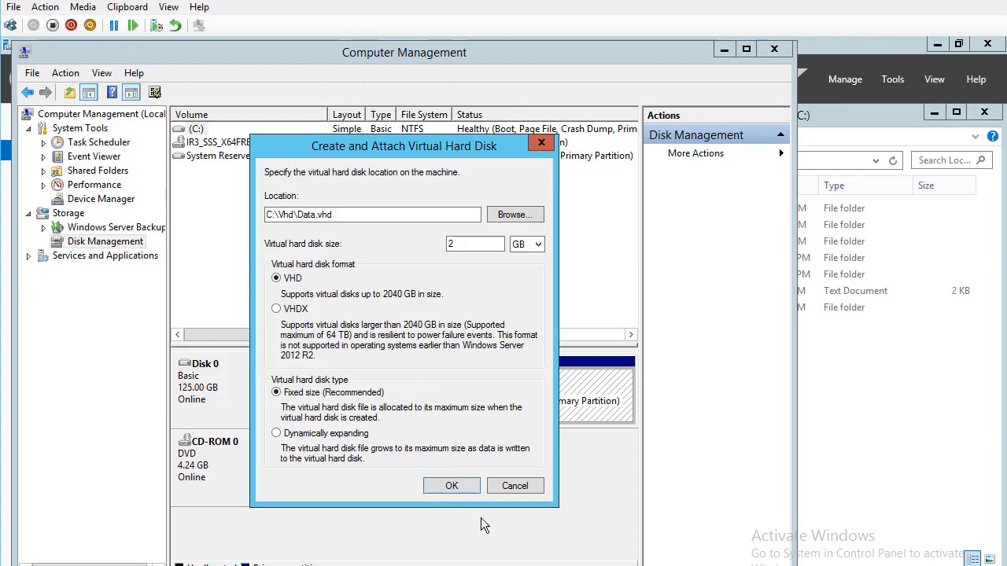
{"action": "left_click", "coordinate": [448, 483]}
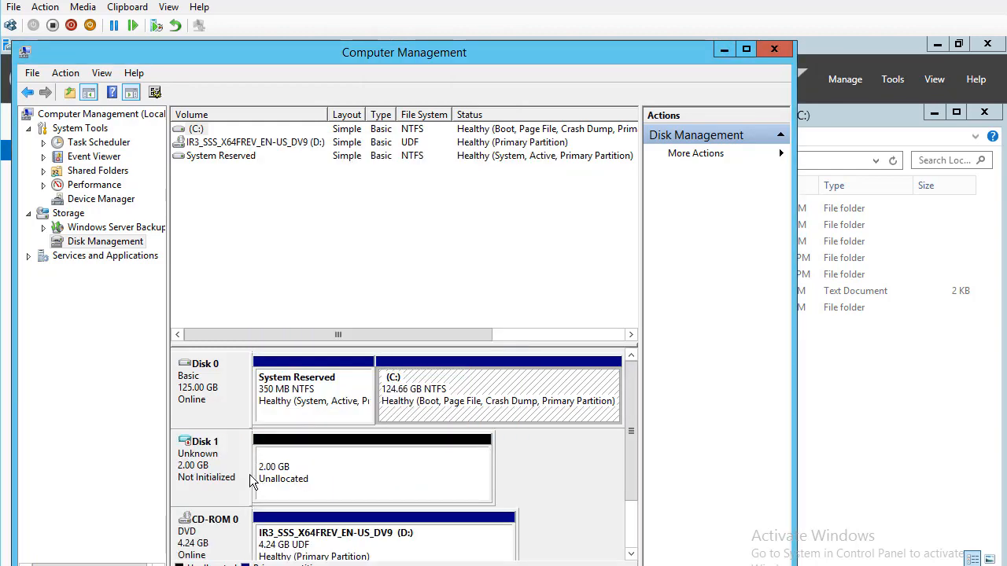
- Initialize Disk 1 with the MBR (Master Boot Record) partition style
{"action": "right_click", "coordinate": [207, 461]}
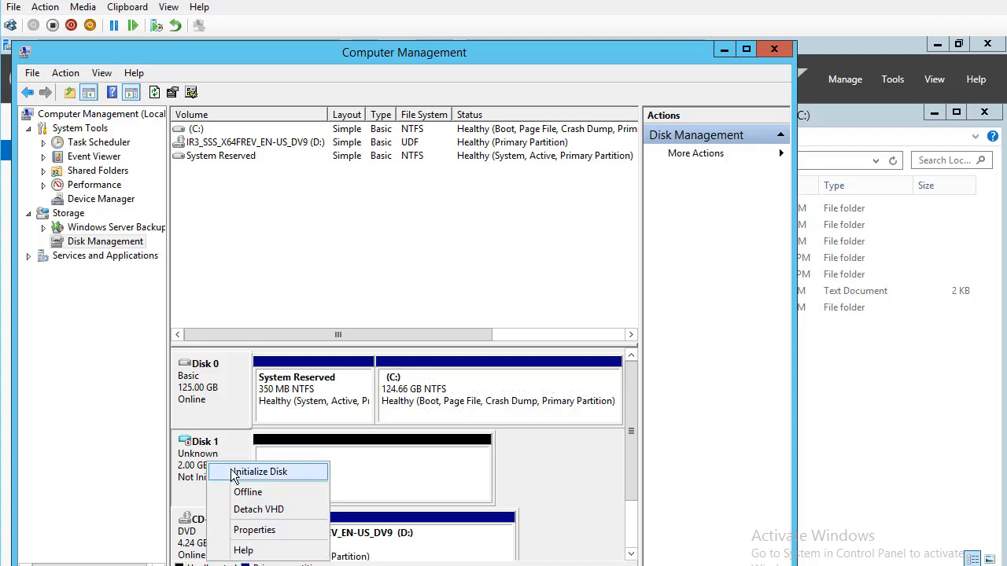
{"action": "left_click", "coordinate": [232, 474]}
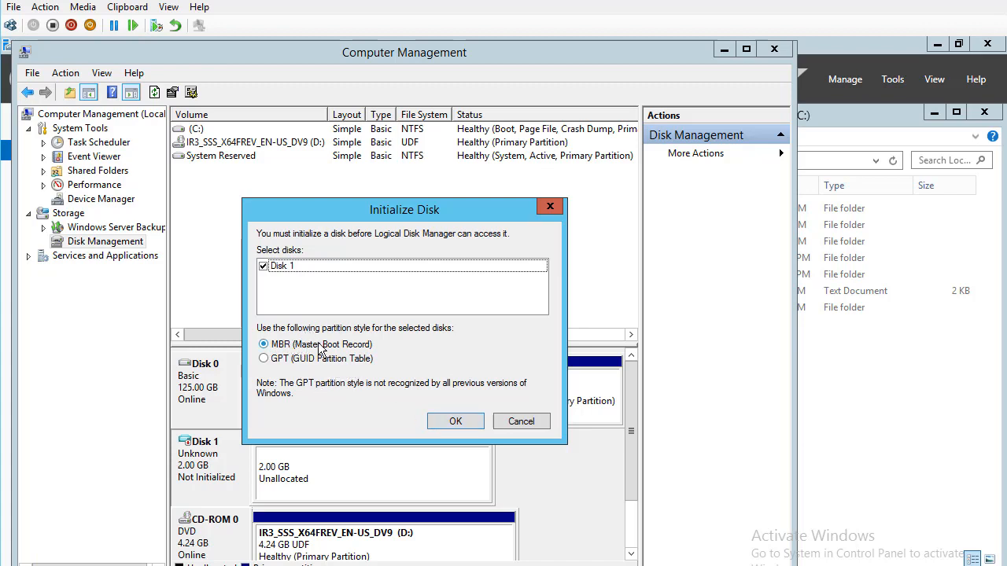
{"action": "left_click", "coordinate": [456, 421]}
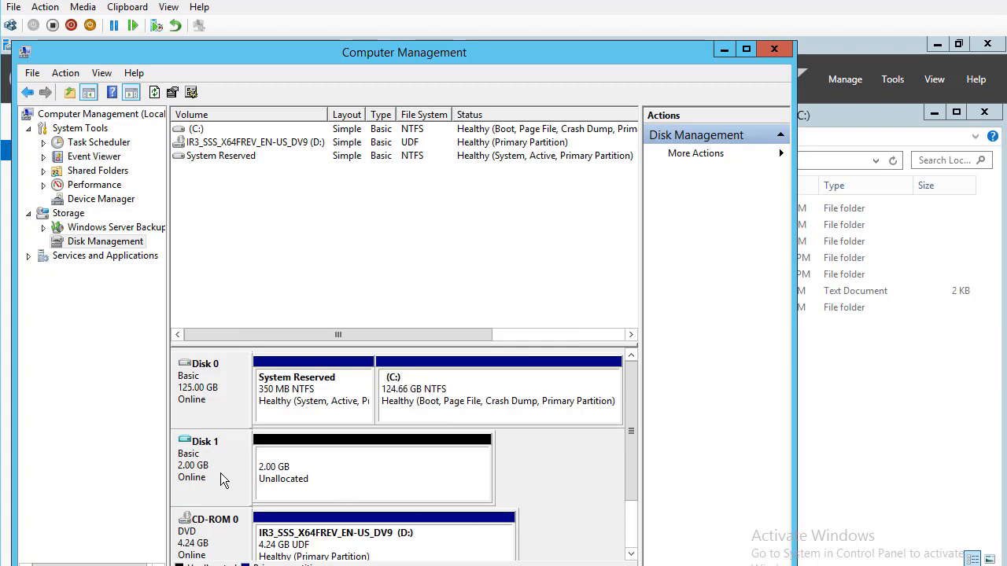
- Create a 2045 MB NTFS simple volume labelled Data with drive letter E in Disk 1's unallocated space, using quick format
{"action": "right_click", "coordinate": [345, 473]}
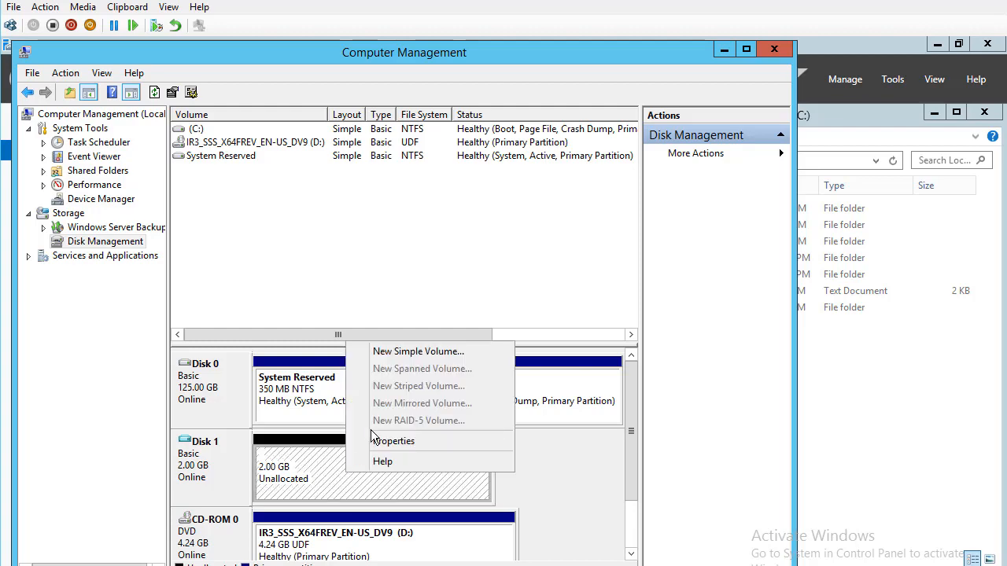
{"action": "left_click", "coordinate": [390, 351]}
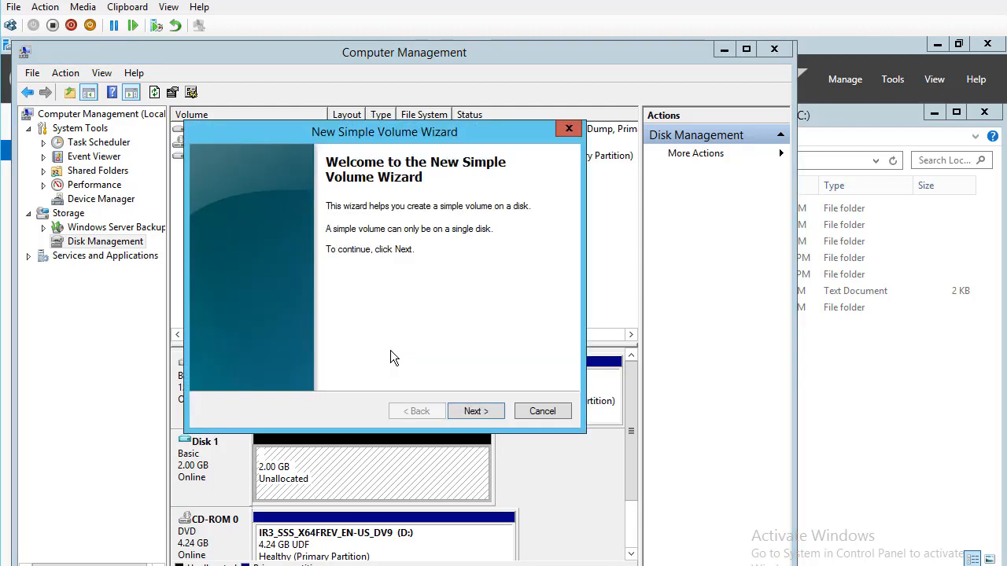
{"action": "left_click", "coordinate": [468, 409]}
{"action": "left_click", "coordinate": [467, 408]}
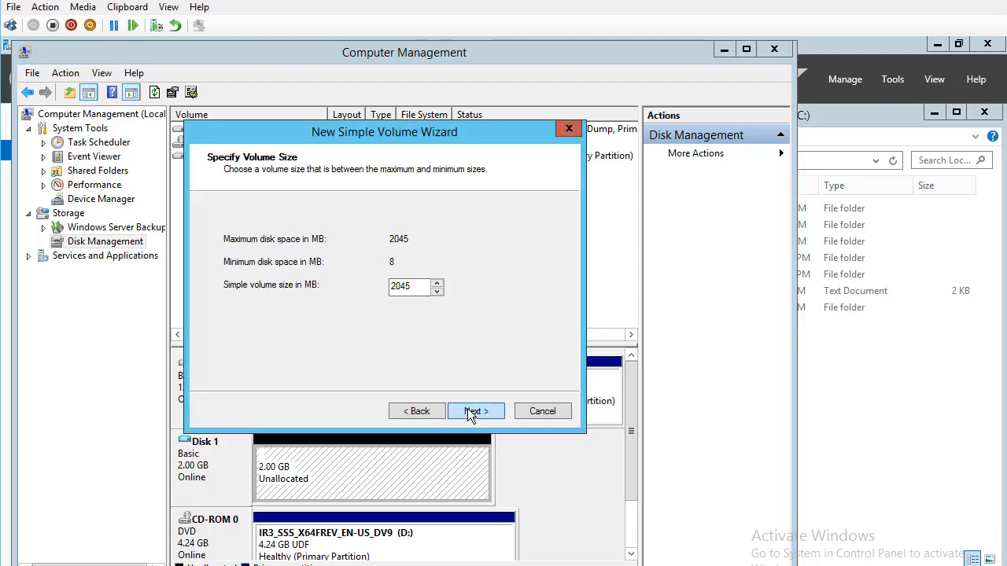
{"action": "left_click", "coordinate": [468, 409]}
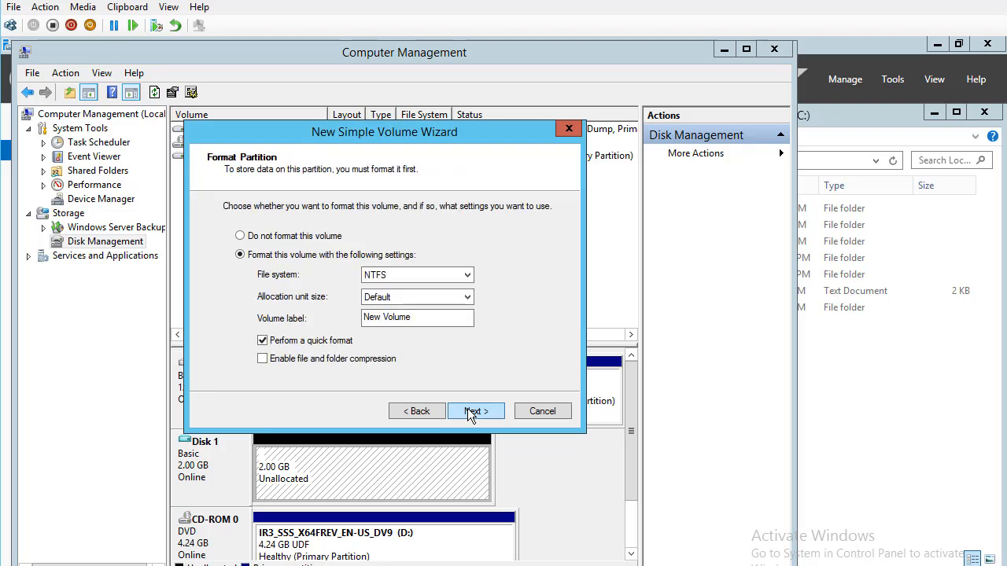
{"action": "left_click_drag", "start_coordinate": [418, 322], "coordinate": [125, 320]}
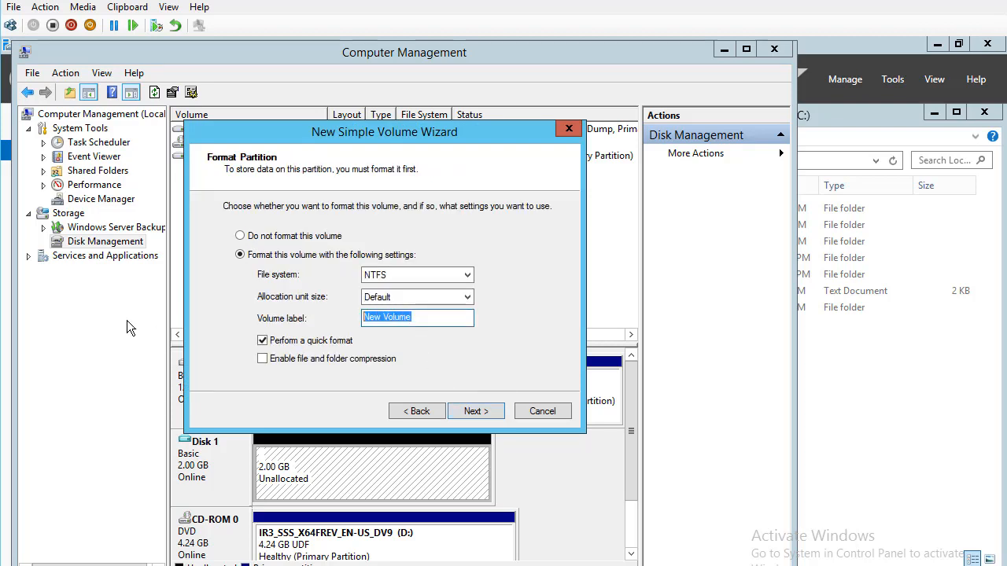
{"action": "type", "text": "Data"}
{"action": "left_click", "coordinate": [473, 415]}
{"action": "left_click", "coordinate": [471, 406]}
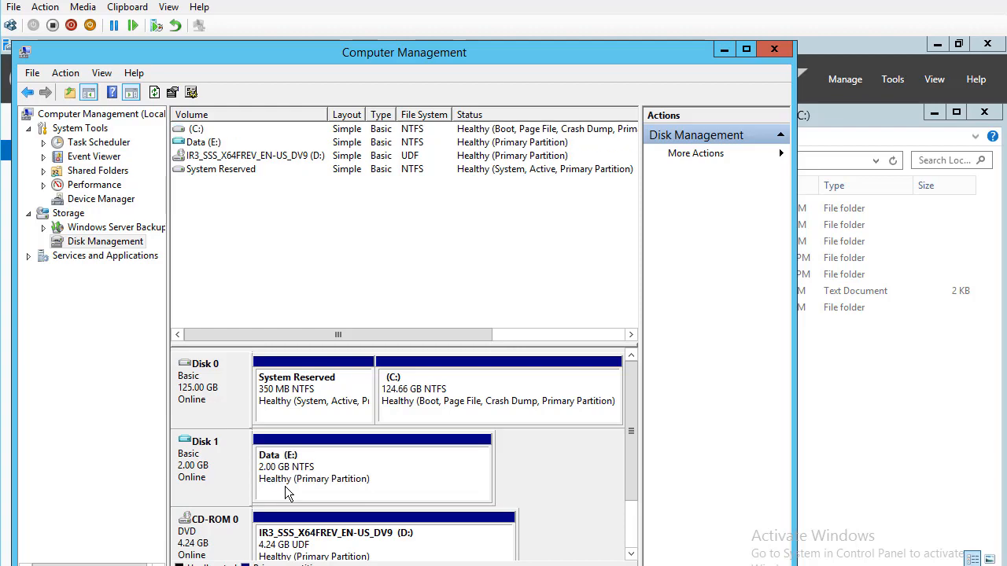
- Enable advanced sharing on the Data (E:) volume and set the share name to Data
{"action": "right_click", "coordinate": [389, 487]}
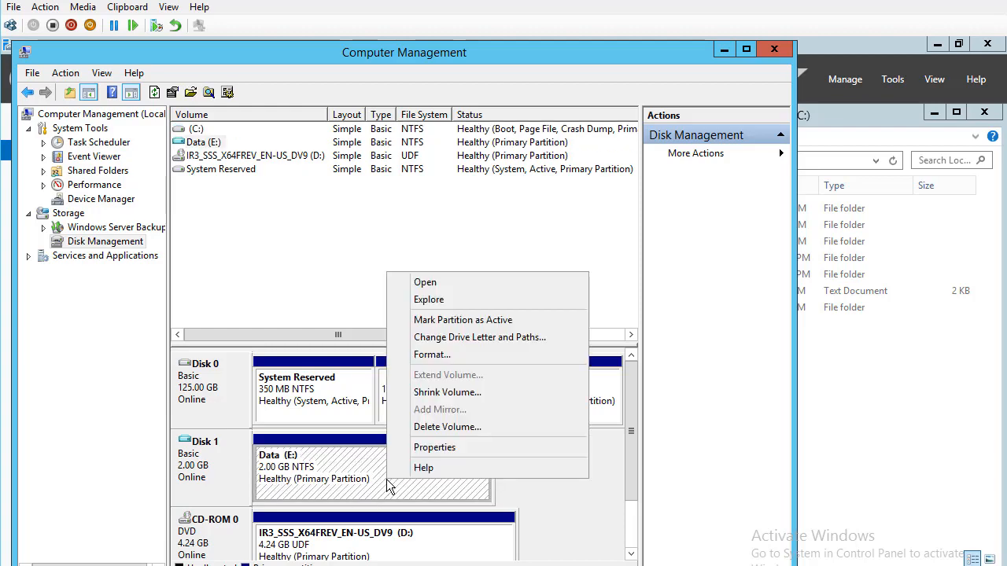
{"action": "left_click", "coordinate": [428, 449]}
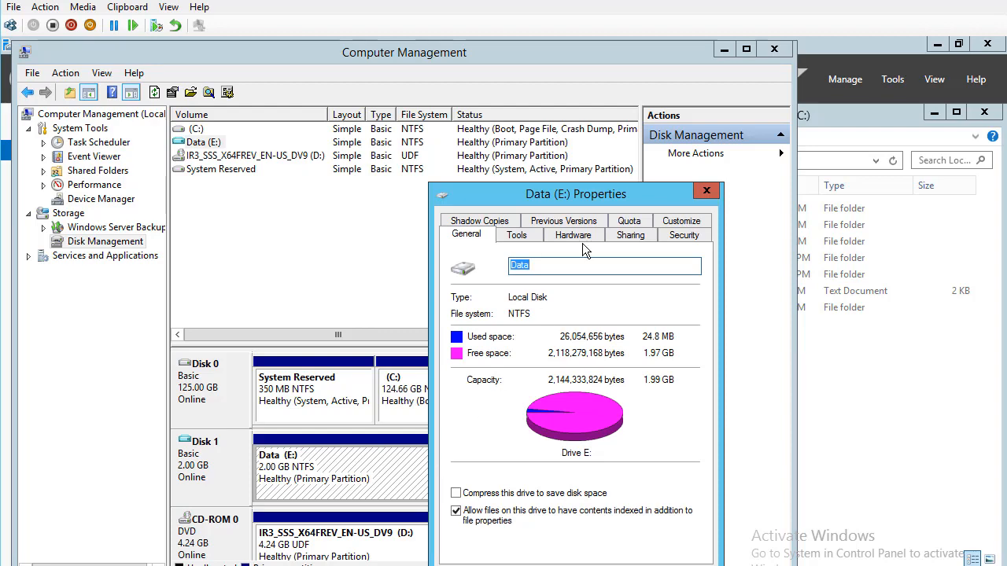
{"action": "left_click", "coordinate": [625, 236]}
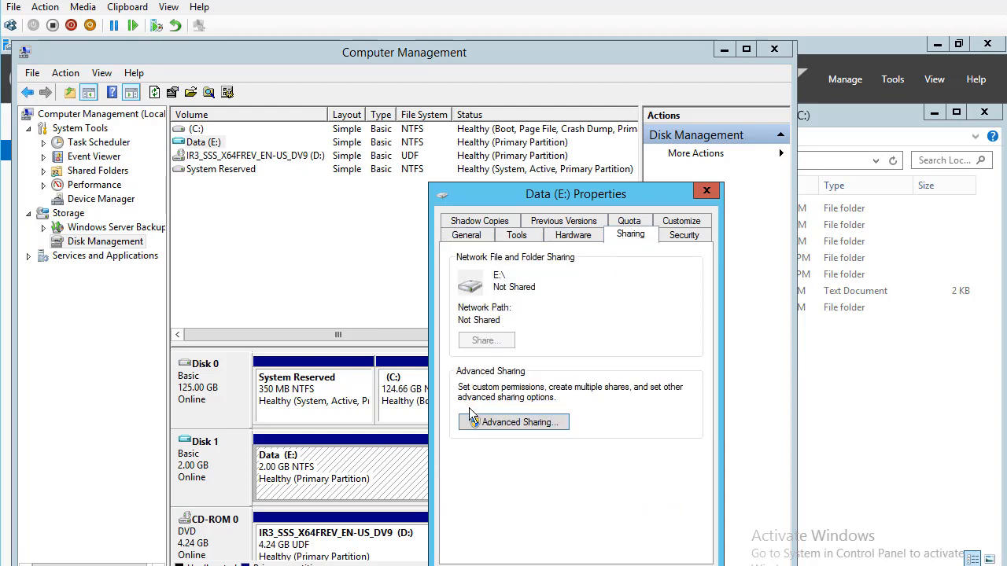
{"action": "left_click", "coordinate": [486, 424]}
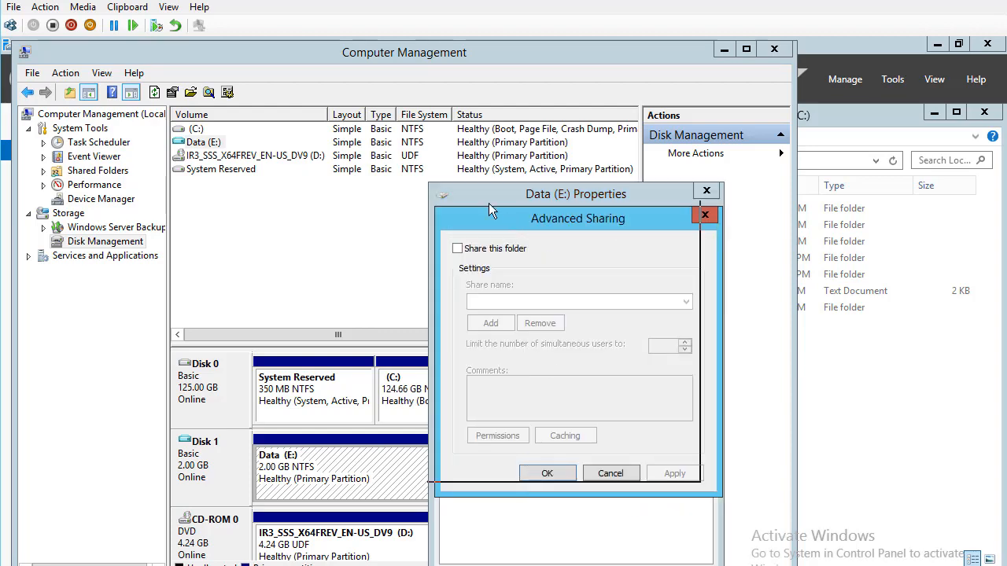
{"action": "left_click_drag", "start_coordinate": [492, 217], "coordinate": [350, 135]}
{"action": "left_click", "coordinate": [317, 168]}
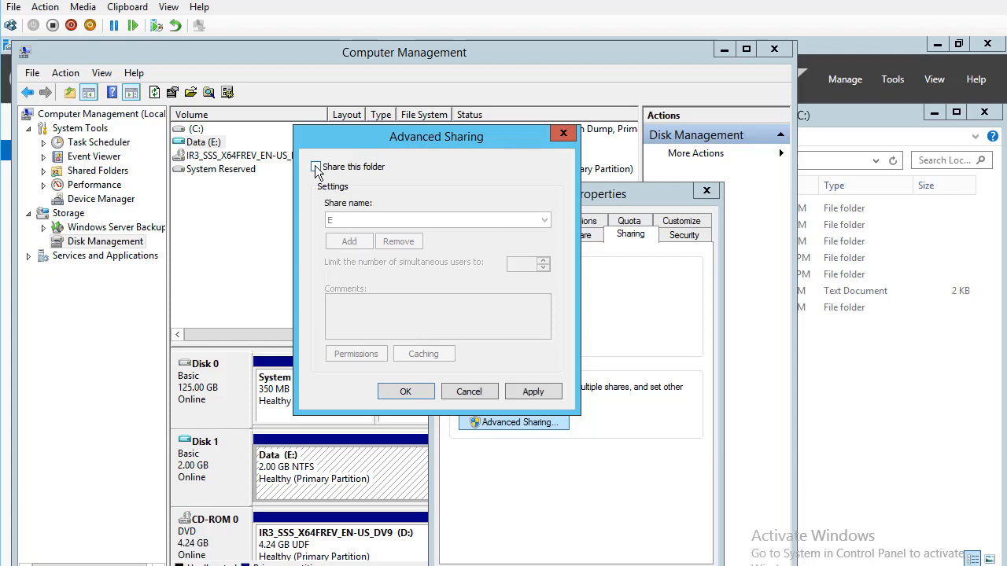
{"action": "left_click", "coordinate": [350, 219]}
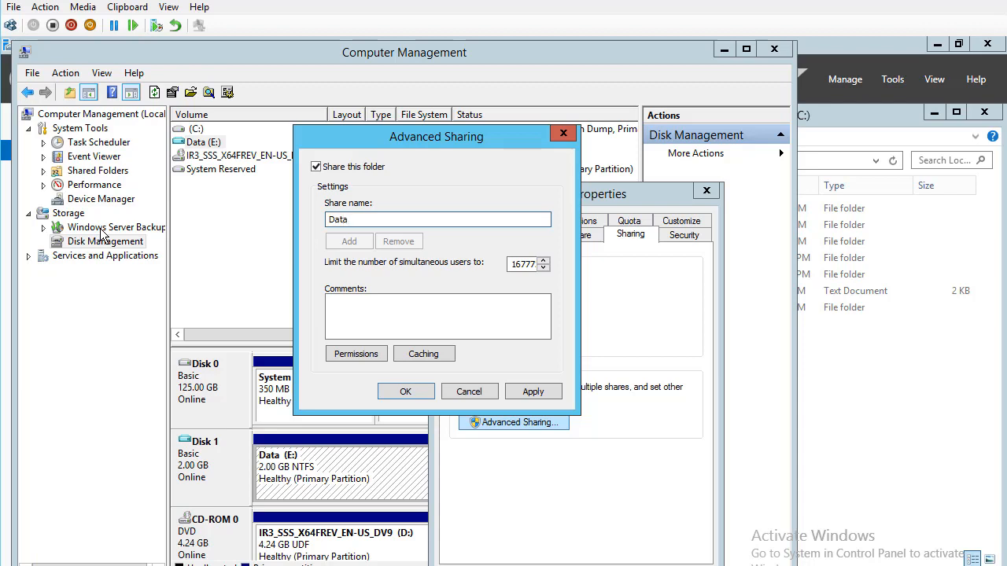
- Allow Everyone Full Control in the share permissions of the Data share
{"action": "left_click", "coordinate": [337, 355]}
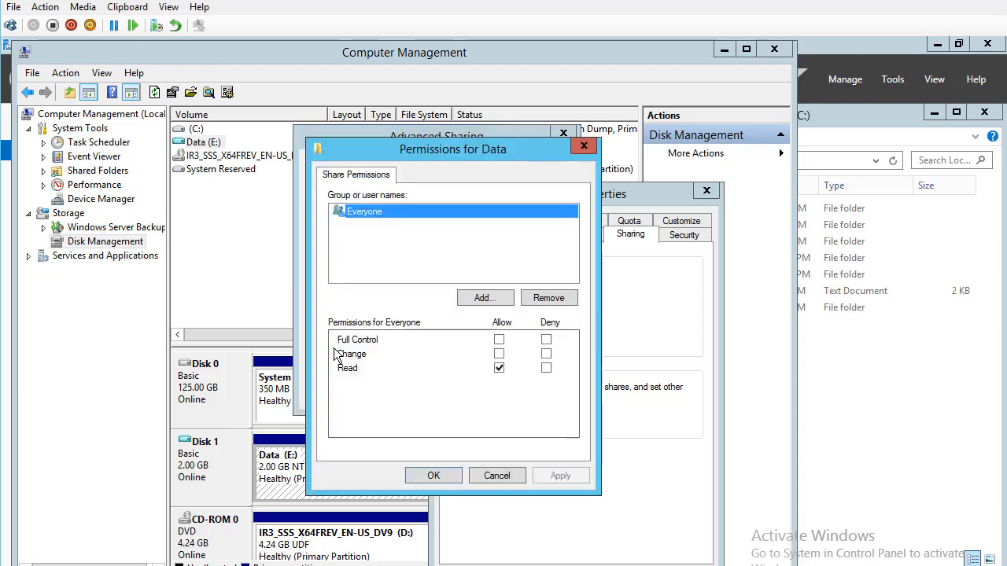
{"action": "left_click", "coordinate": [499, 341]}
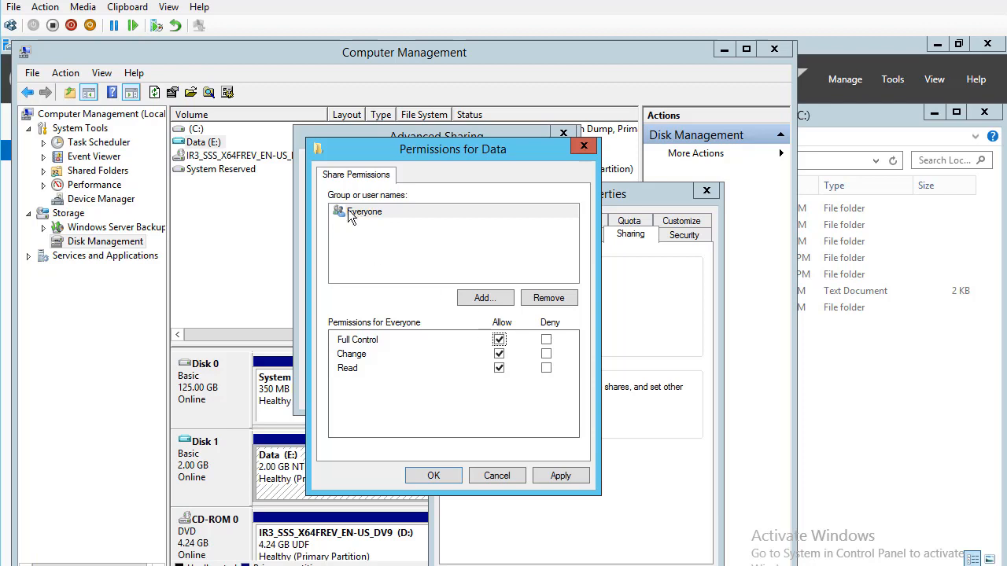
{"action": "left_click", "coordinate": [464, 298]}
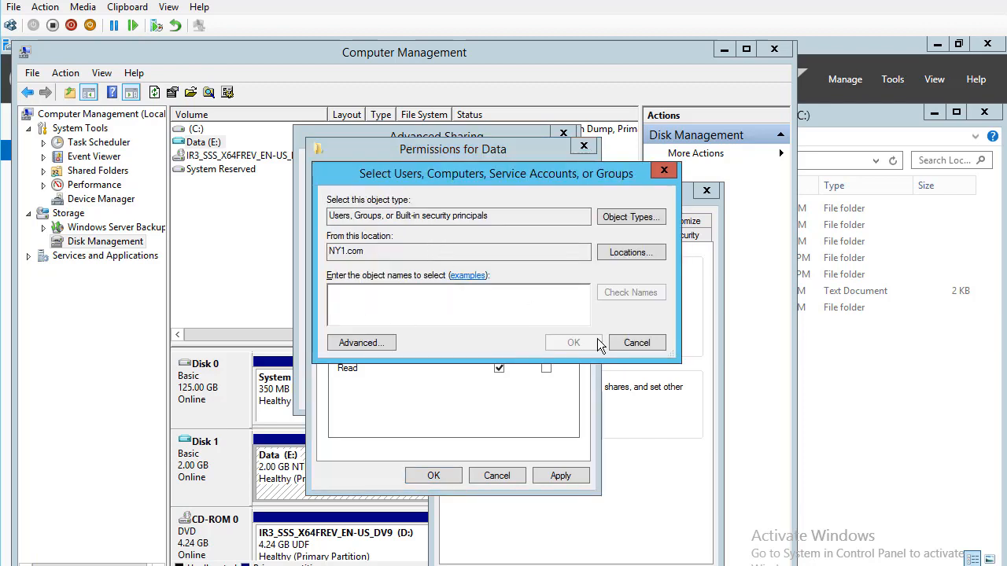
{"action": "left_click", "coordinate": [630, 343]}
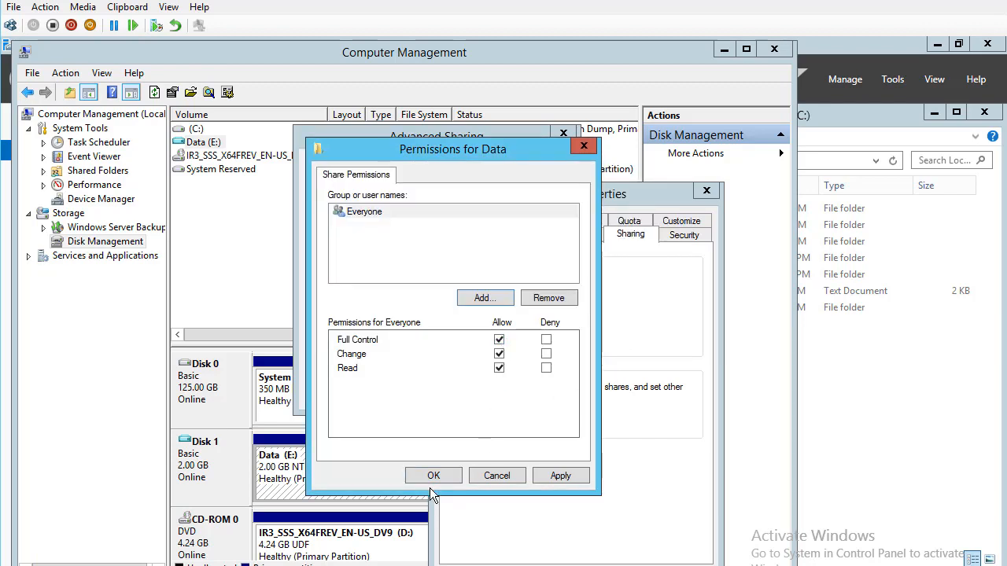
- Add the Domain Admins group to the Data share with Full Control allowed, apply the sharing settings and close the volume's properties
{"action": "left_click", "coordinate": [486, 298]}
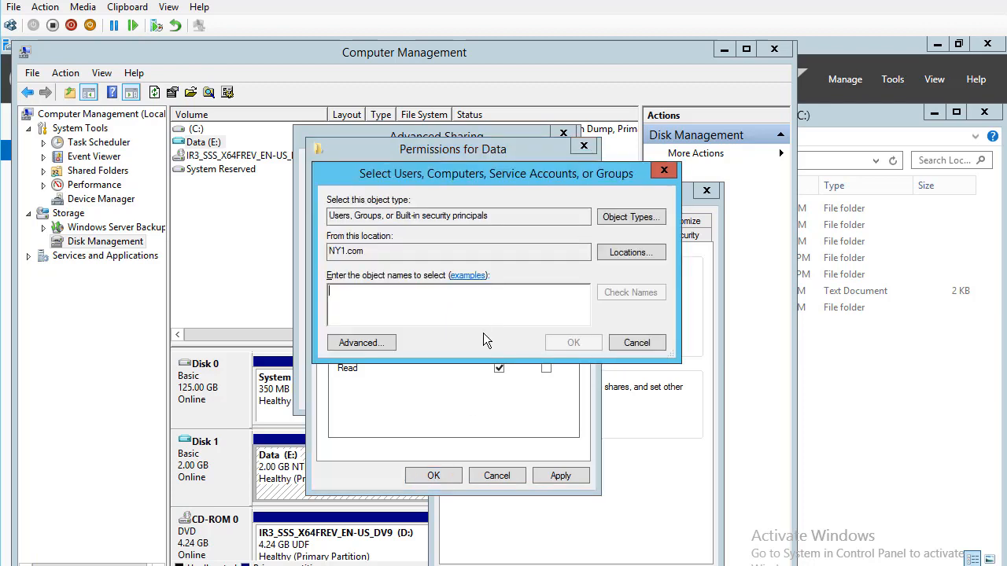
{"action": "type", "text": "do"}
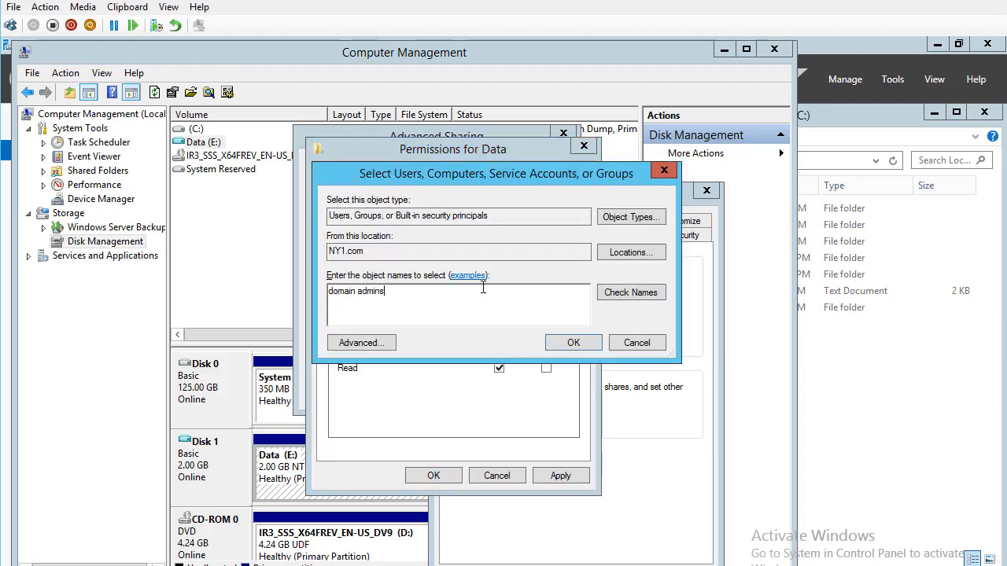
{"action": "type", "text": "main admins"}
{"action": "left_click", "coordinate": [631, 292]}
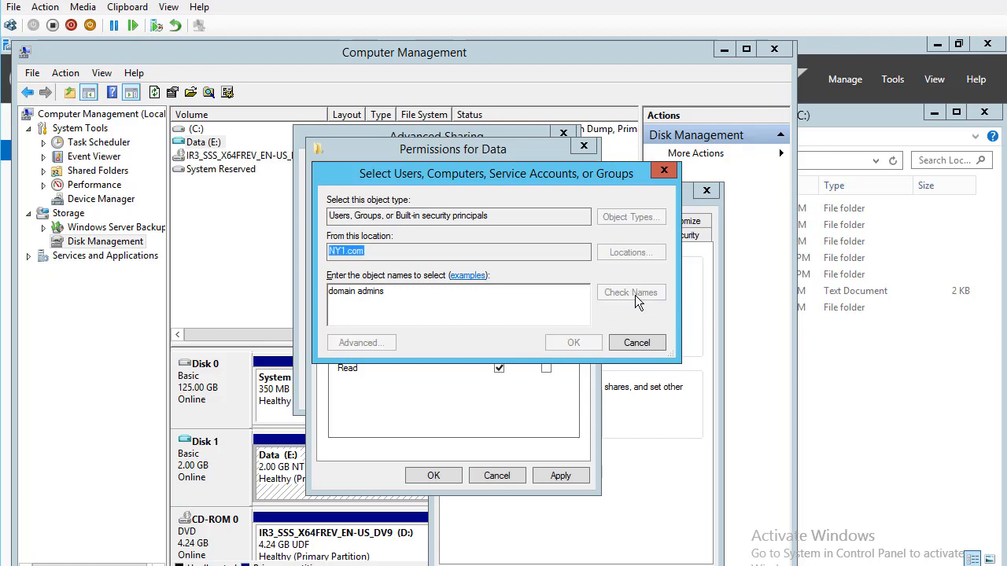
{"action": "left_click", "coordinate": [573, 343]}
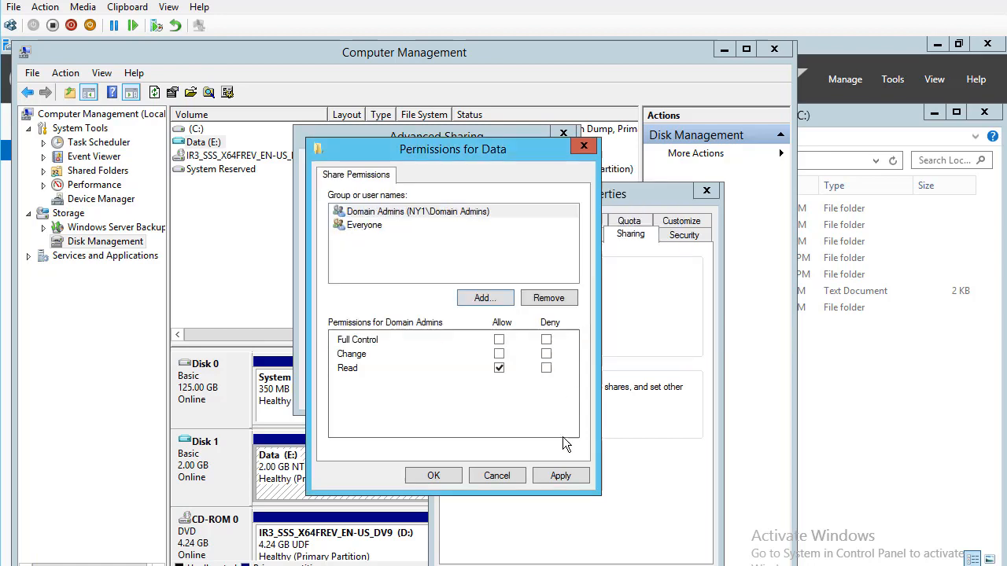
{"action": "left_click", "coordinate": [499, 354]}
{"action": "left_click", "coordinate": [498, 340]}
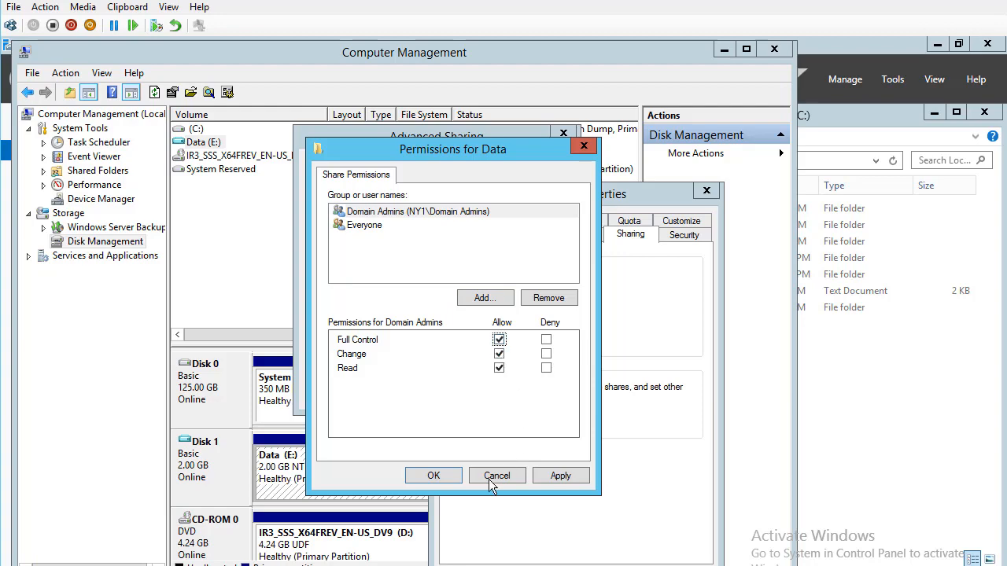
{"action": "left_click", "coordinate": [446, 482]}
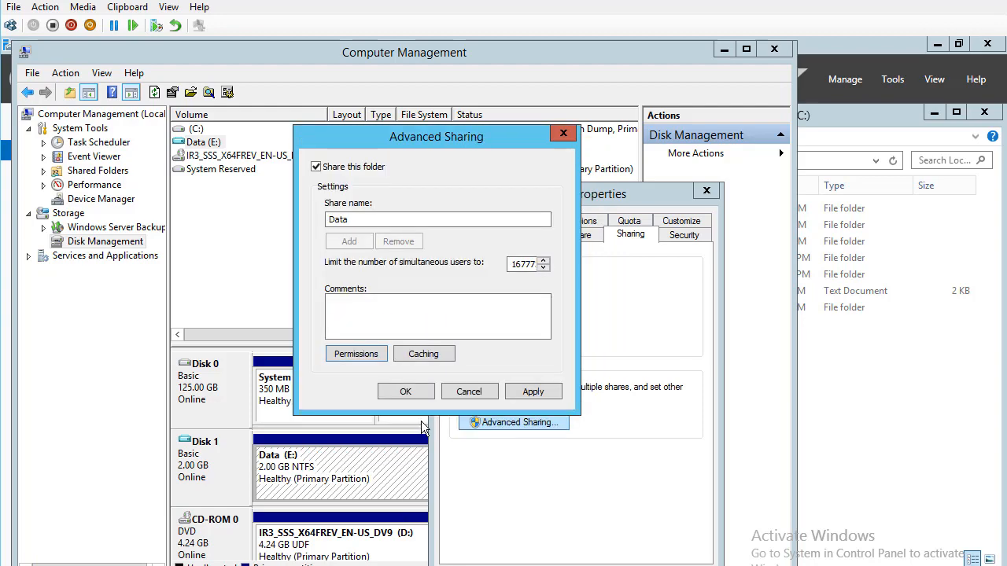
{"action": "left_click", "coordinate": [419, 391]}
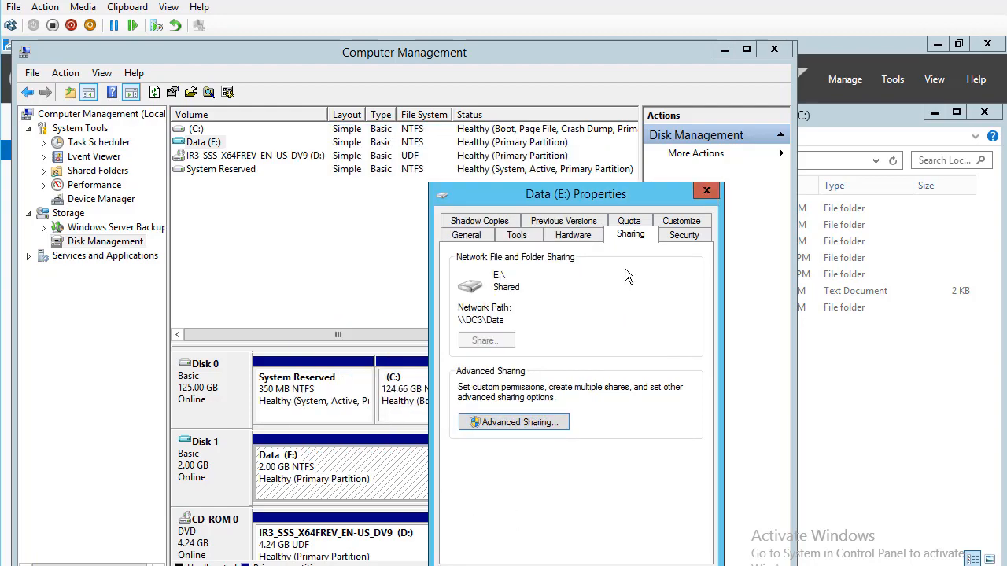
{"action": "left_click_drag", "start_coordinate": [607, 192], "coordinate": [543, 88]}
{"action": "left_click", "coordinate": [485, 542]}
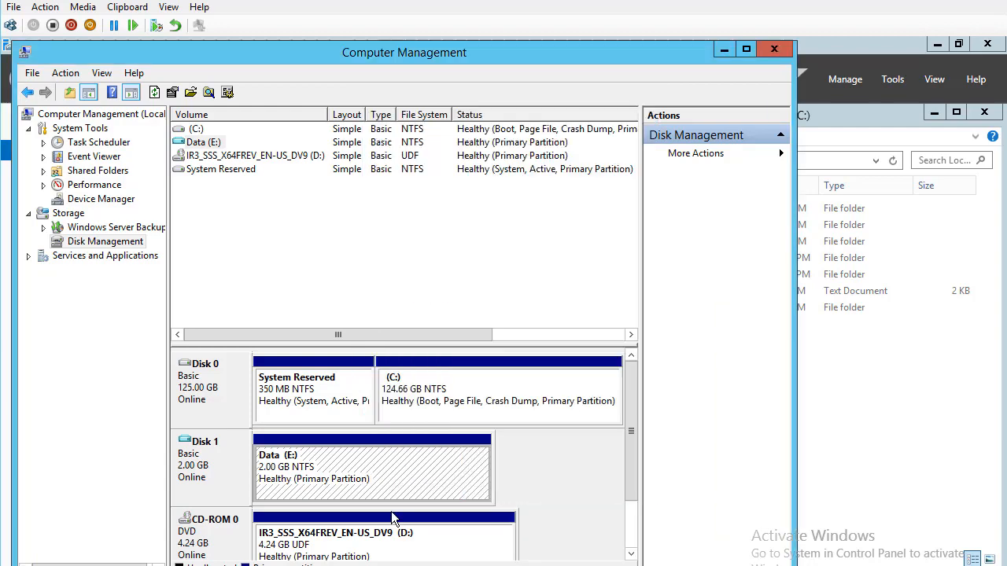
- Explore the Data (E:) volume, create a folder named EEFF in its root and close the window
{"action": "right_click", "coordinate": [363, 460]}
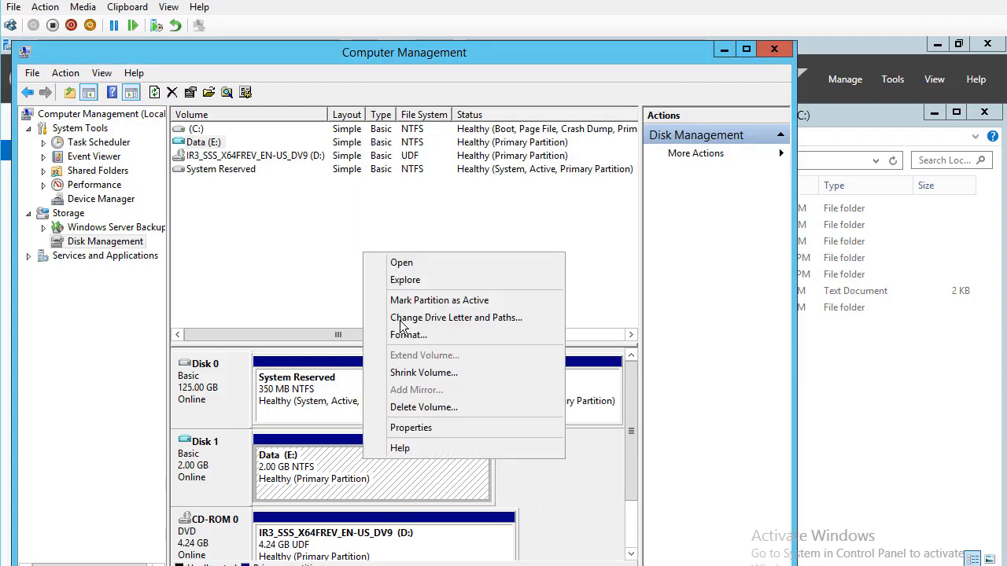
{"action": "left_click", "coordinate": [397, 276]}
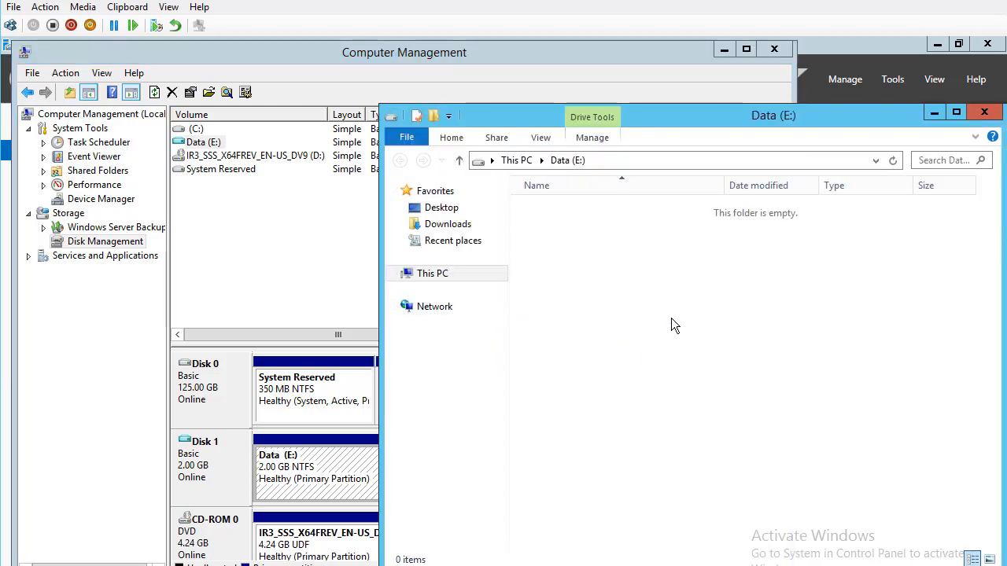
{"action": "right_click", "coordinate": [671, 319]}
{"action": "mouse_move", "coordinate": [790, 502]}
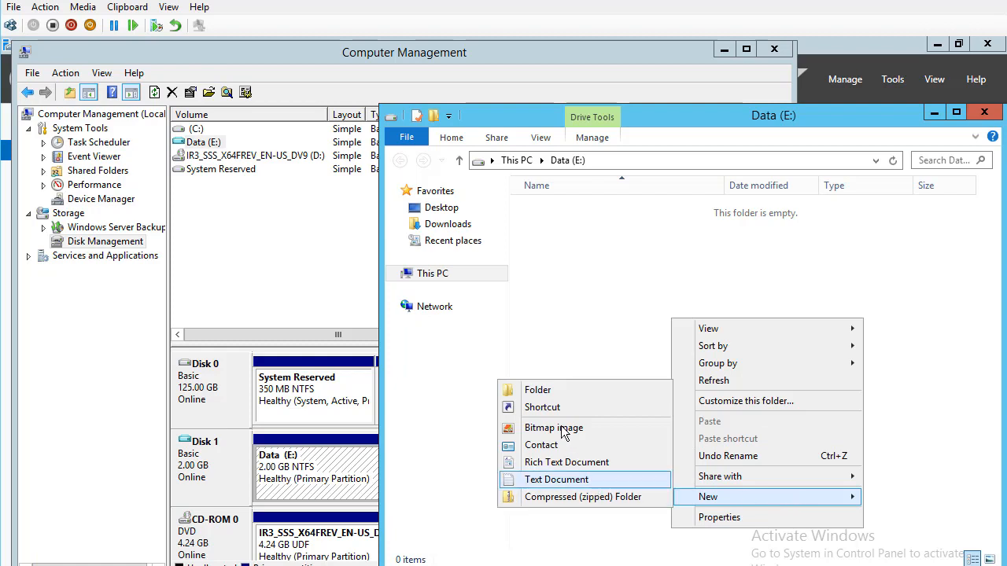
{"action": "left_click", "coordinate": [547, 390]}
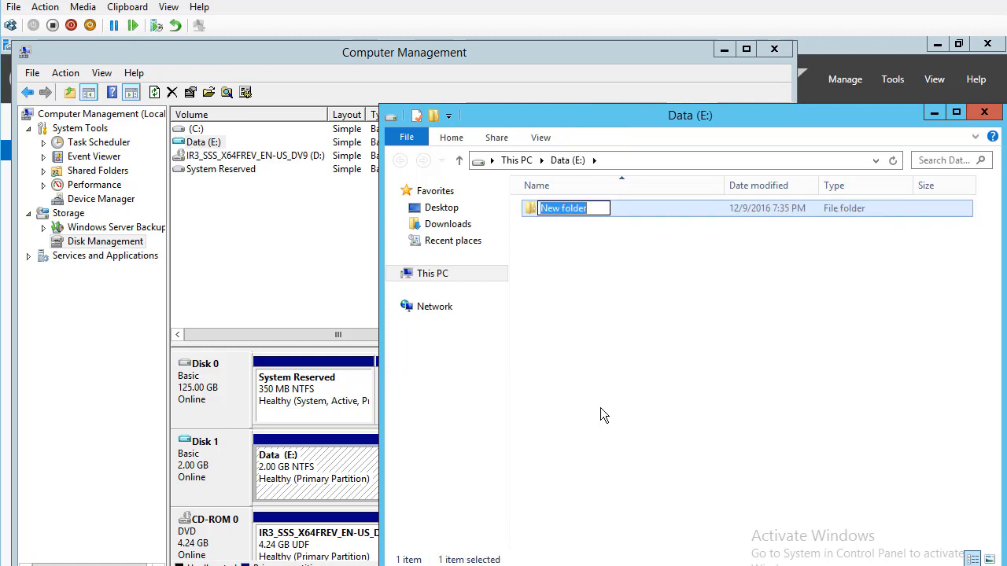
{"action": "type", "text": "E"}
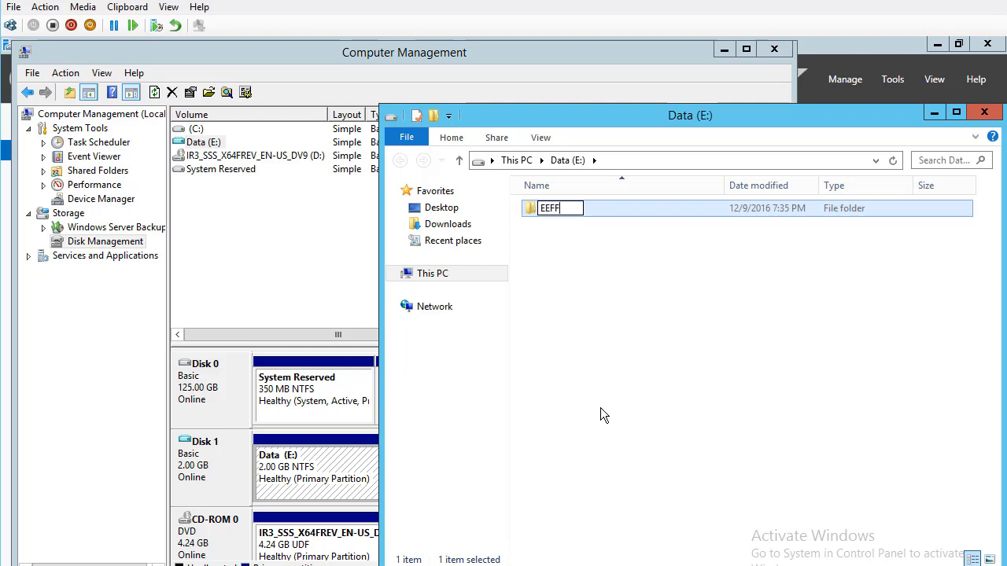
{"action": "type", "text": "EFF"}
{"action": "key", "text": "Return"}
{"action": "left_click", "coordinate": [601, 408]}
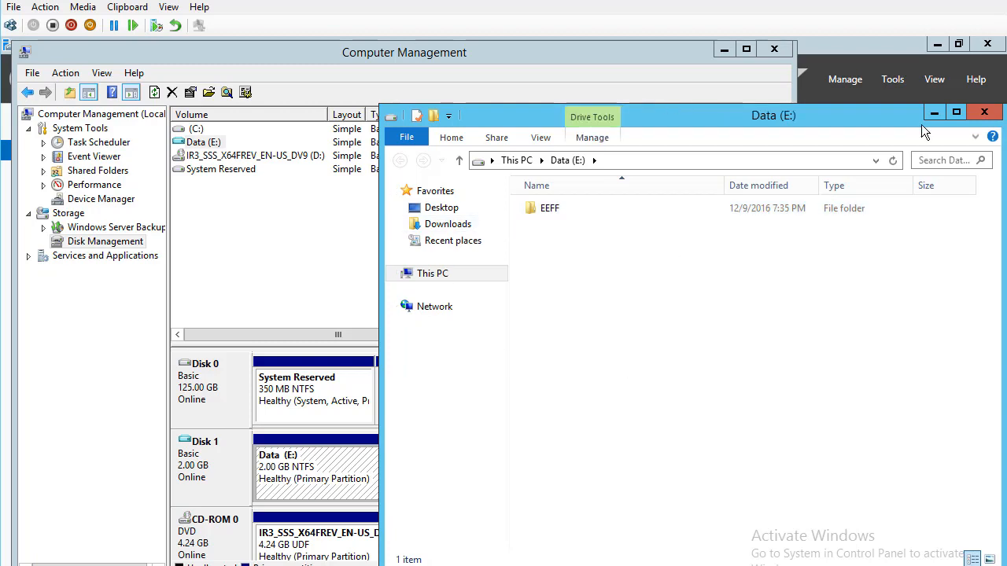
{"action": "left_click", "coordinate": [986, 115]}
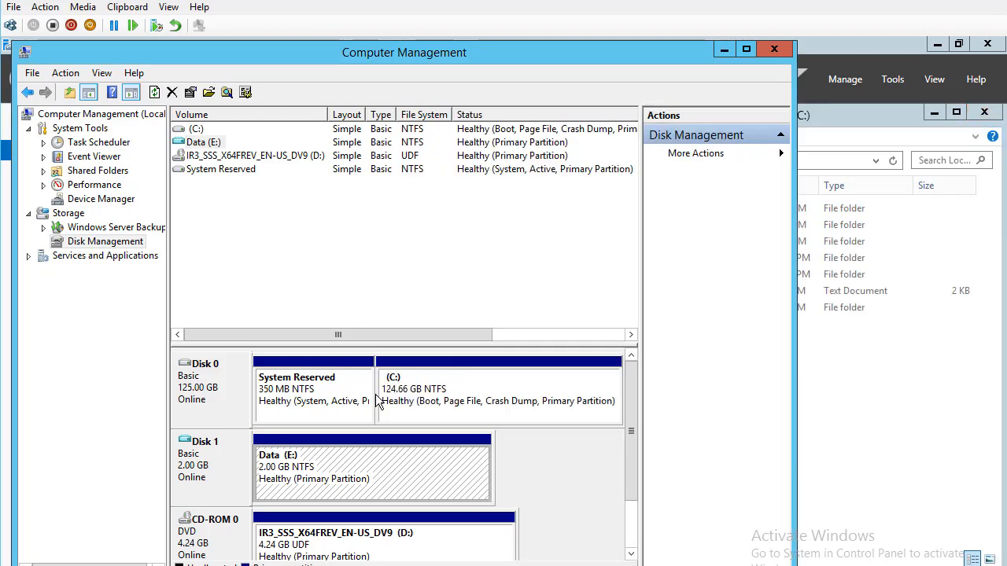
- Open the Data (E:) volume again to check its contents and close the window
{"action": "right_click", "coordinate": [336, 468]}
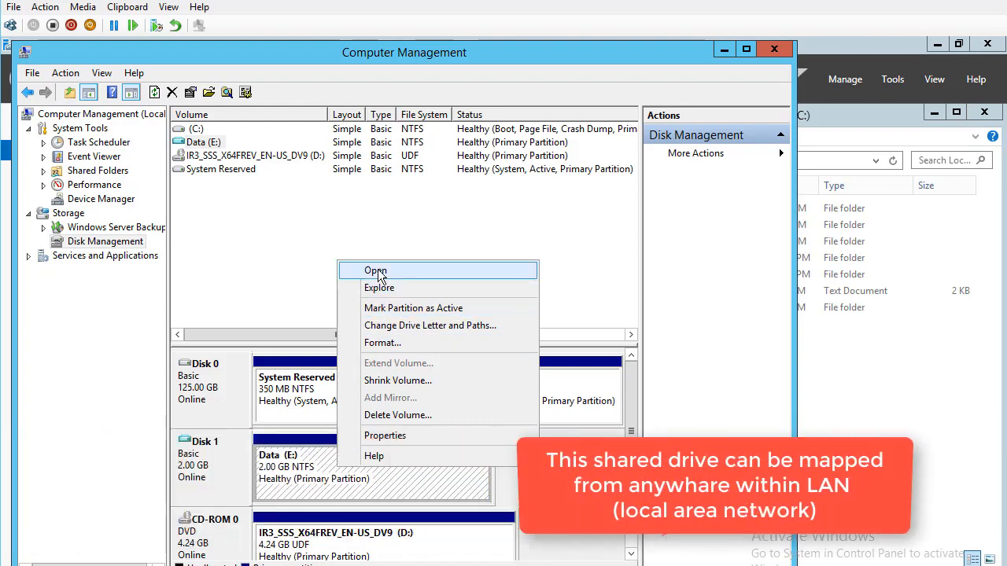
{"action": "left_click", "coordinate": [376, 271]}
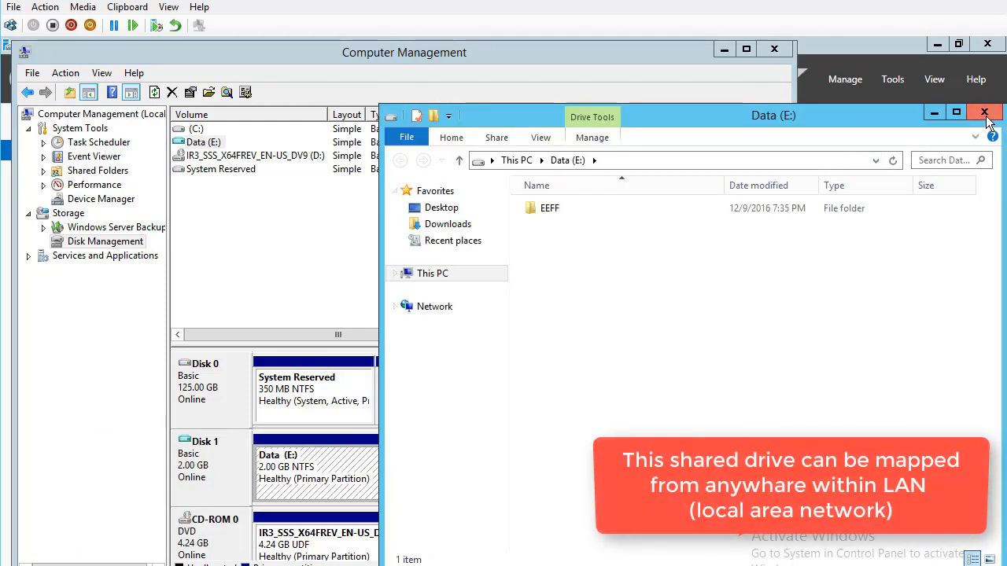
{"action": "left_click", "coordinate": [985, 114]}
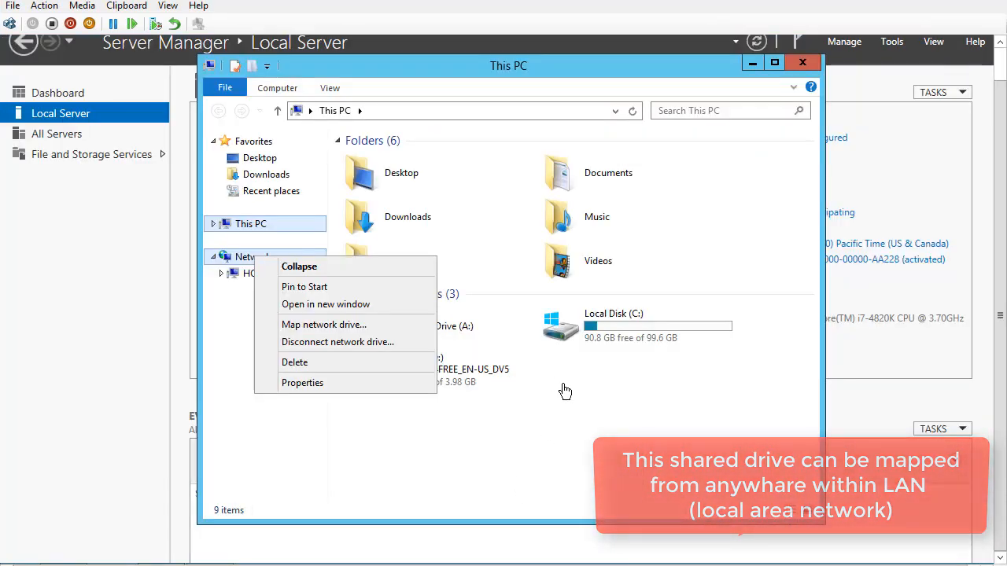
{"action": "left_click", "coordinate": [574, 405]}
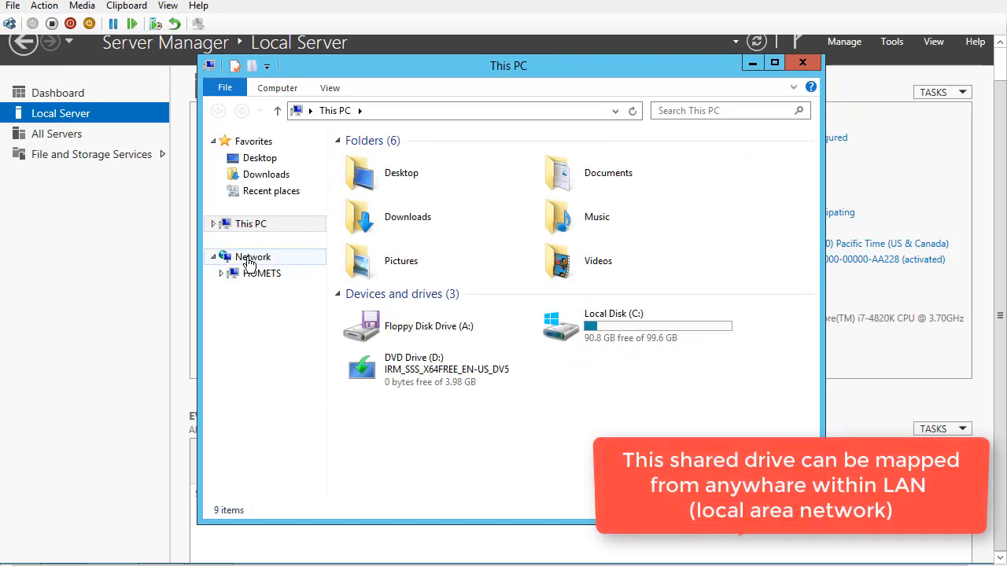
- Map network drive Z: to \\DC3\Data with reconnection at sign-in, close its window and select the mapped drive in This PC
{"action": "right_click", "coordinate": [249, 262]}
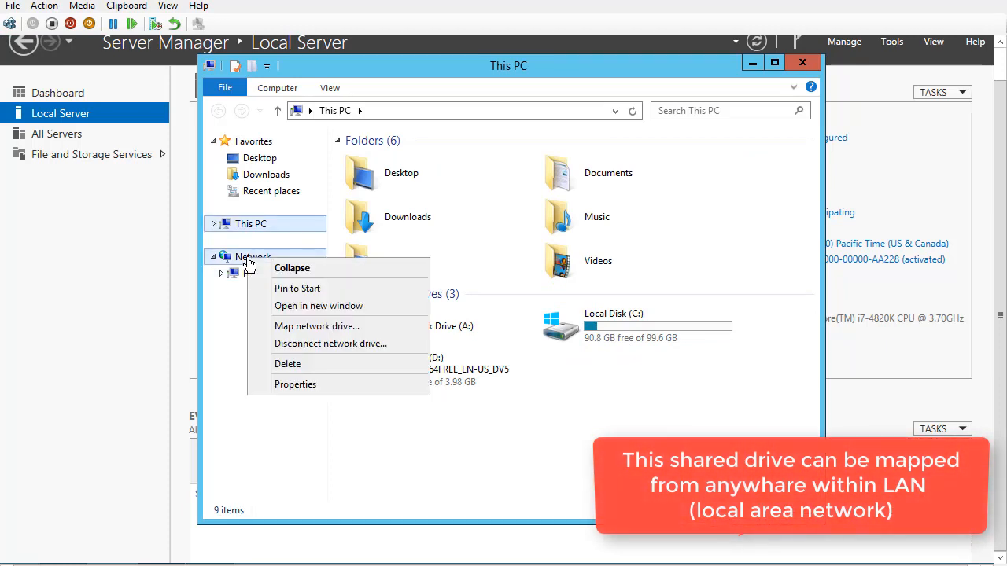
{"action": "left_click", "coordinate": [291, 329]}
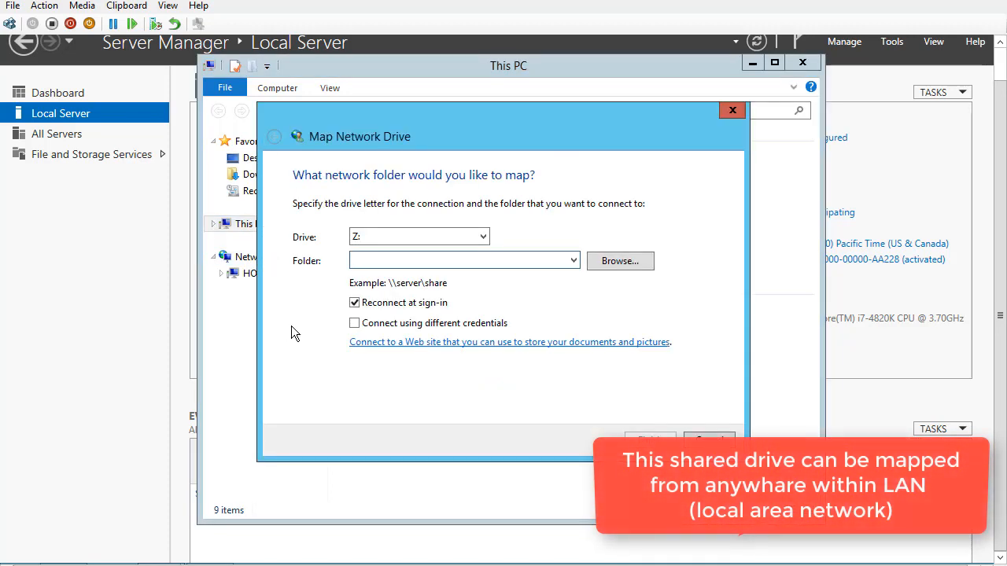
{"action": "type", "text": "\\\\D"}
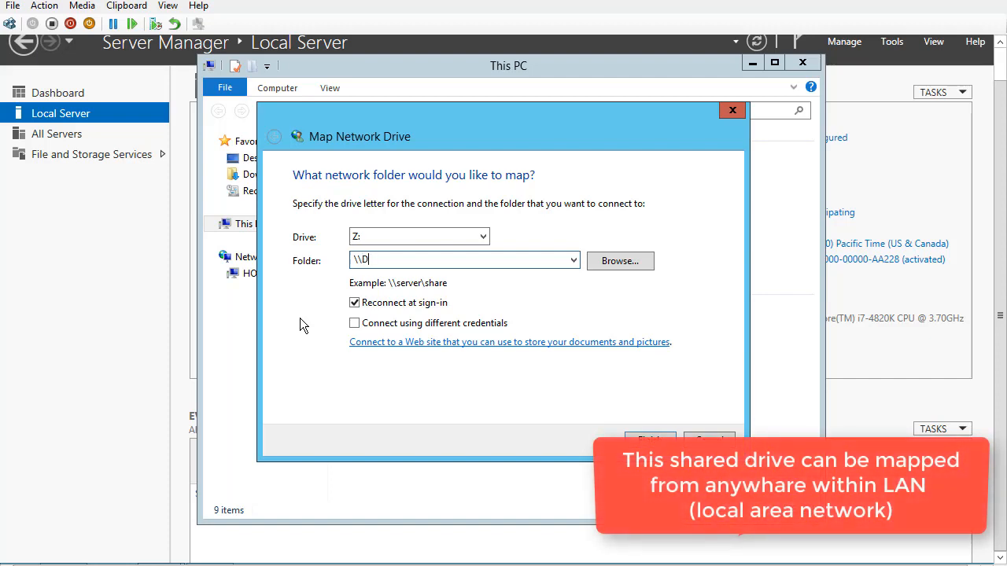
{"action": "type", "text": "C3\\Data"}
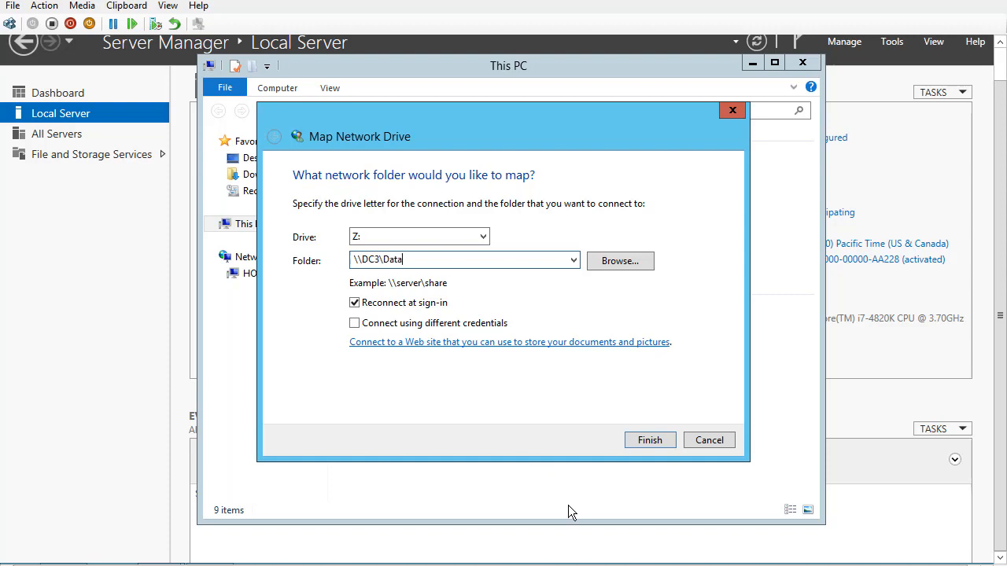
{"action": "left_click", "coordinate": [645, 443]}
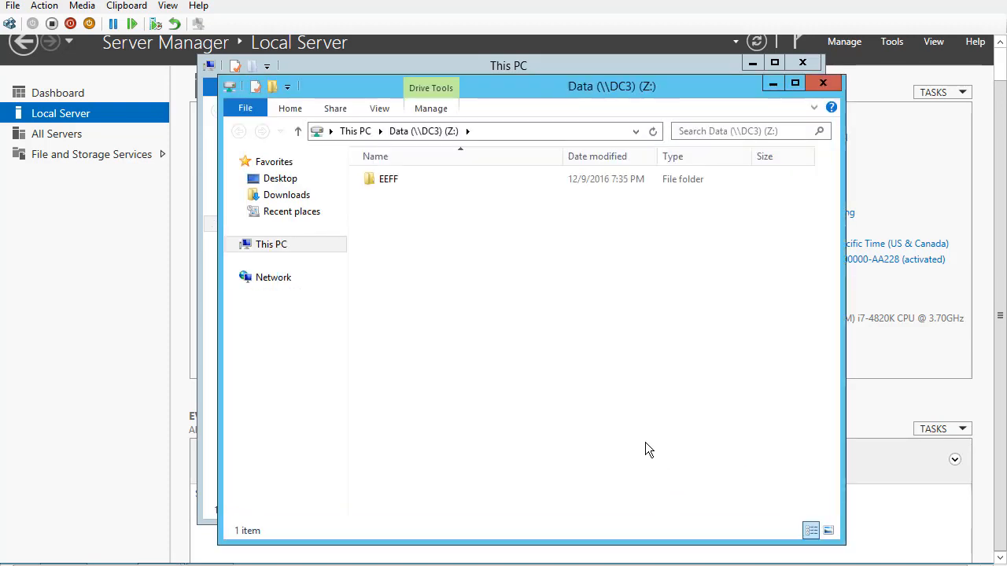
{"action": "left_click", "coordinate": [822, 84]}
{"action": "left_click", "coordinate": [445, 452]}
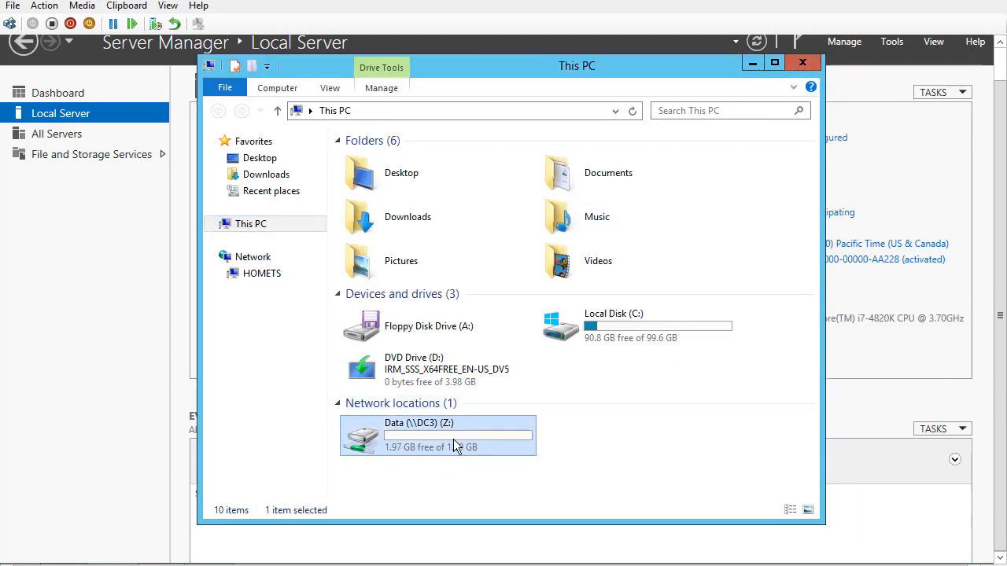
- Switch to DC3, run Hostname in Windows PowerShell to verify the computer's name and close PowerShell
{"action": "mouse_move", "coordinate": [453, 444]}
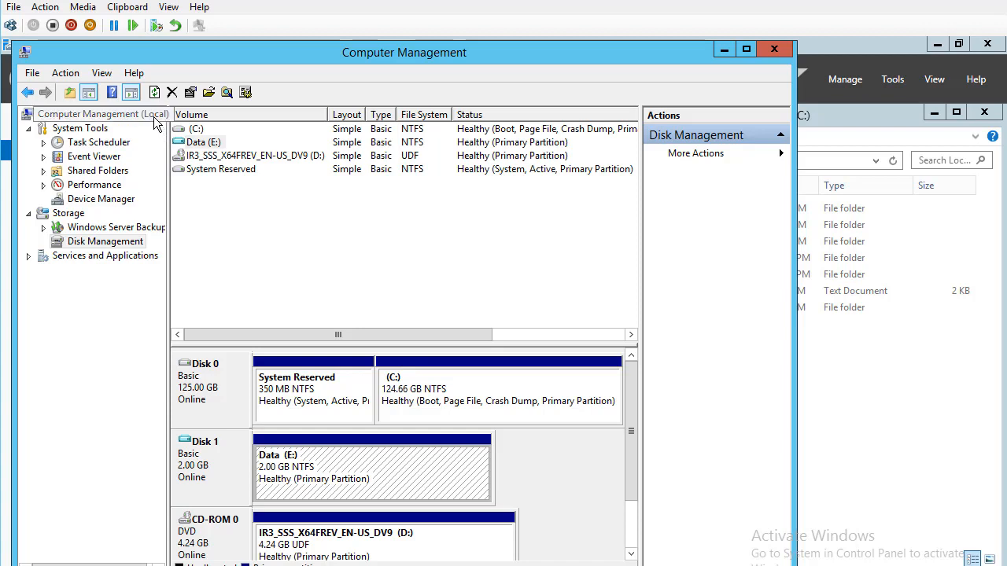
{"action": "left_click", "coordinate": [86, 563]}
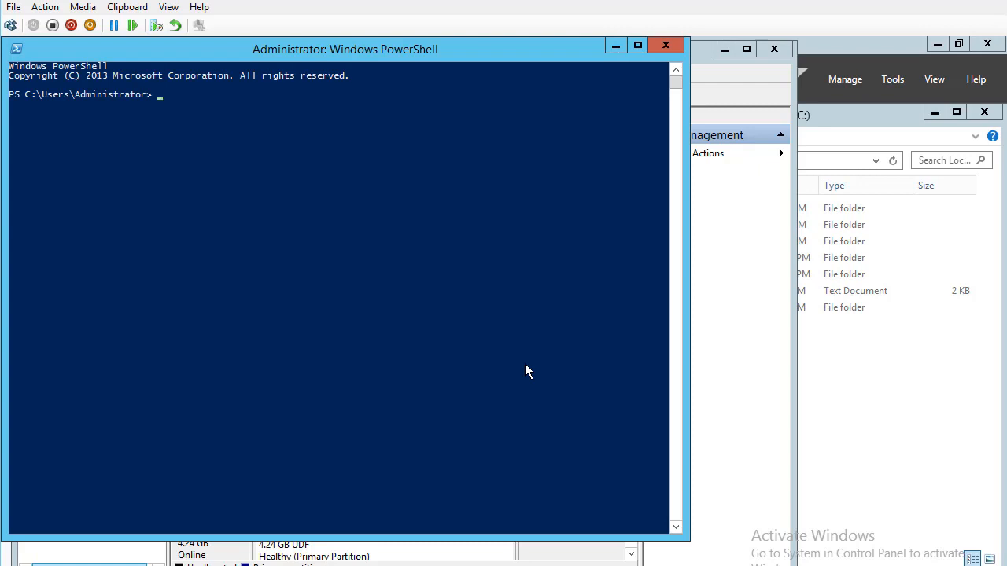
{"action": "type", "text": "Hostname"}
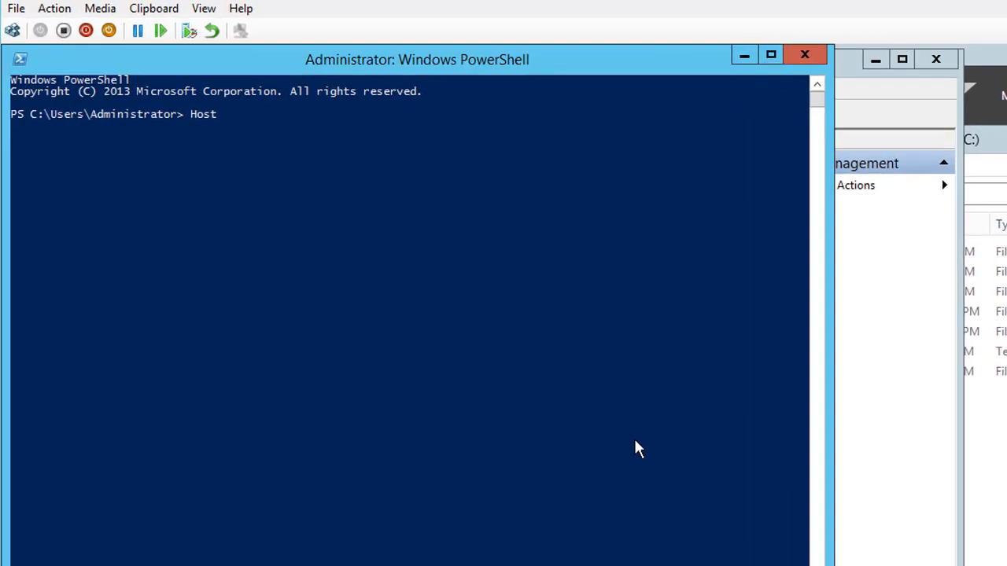
{"action": "key", "text": "Return"}
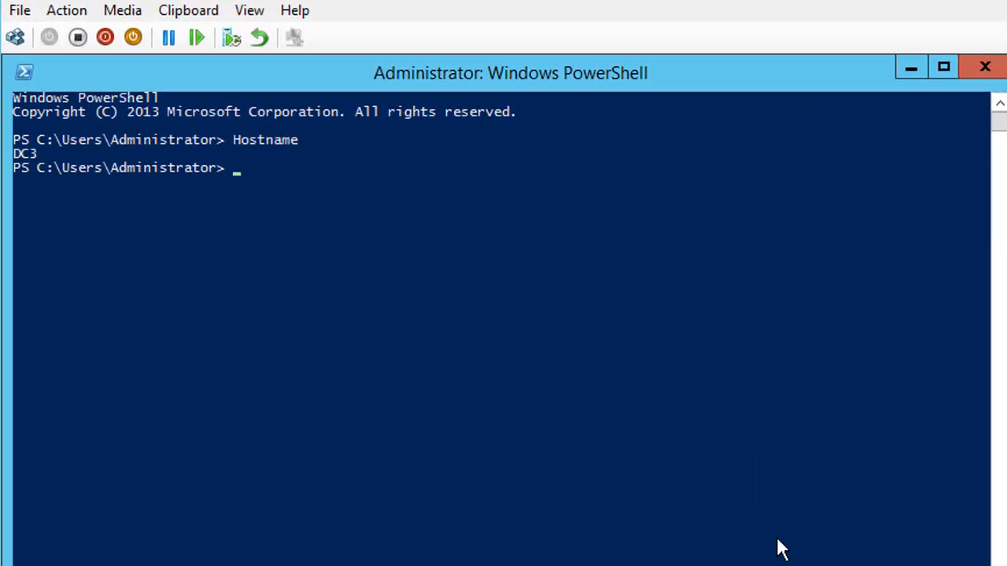
{"action": "left_click", "coordinate": [985, 66]}
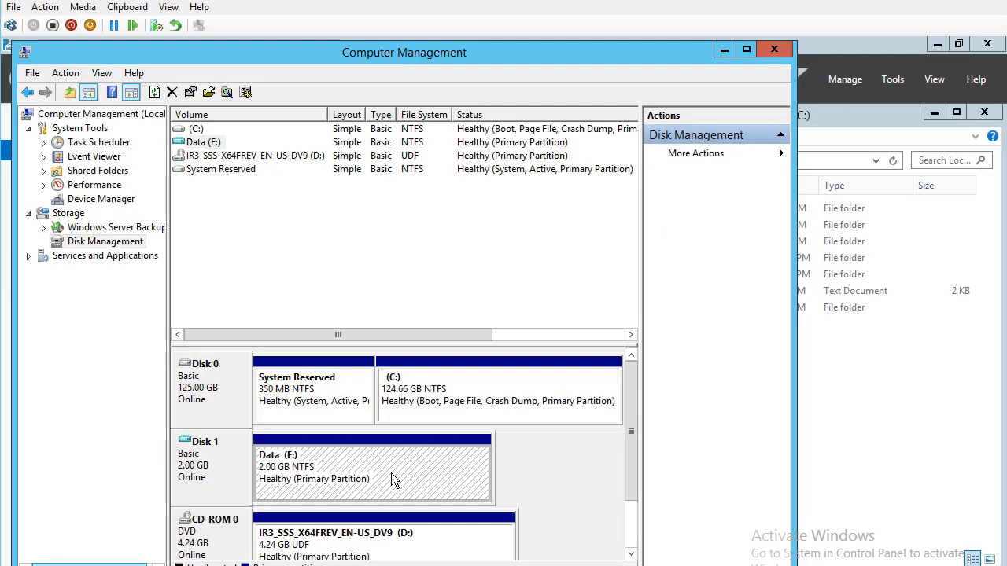
- Open the Data (E:) volume and create a rich text document named "This drive was mapped" in its root
{"action": "right_click", "coordinate": [391, 473]}
{"action": "left_click", "coordinate": [429, 276]}
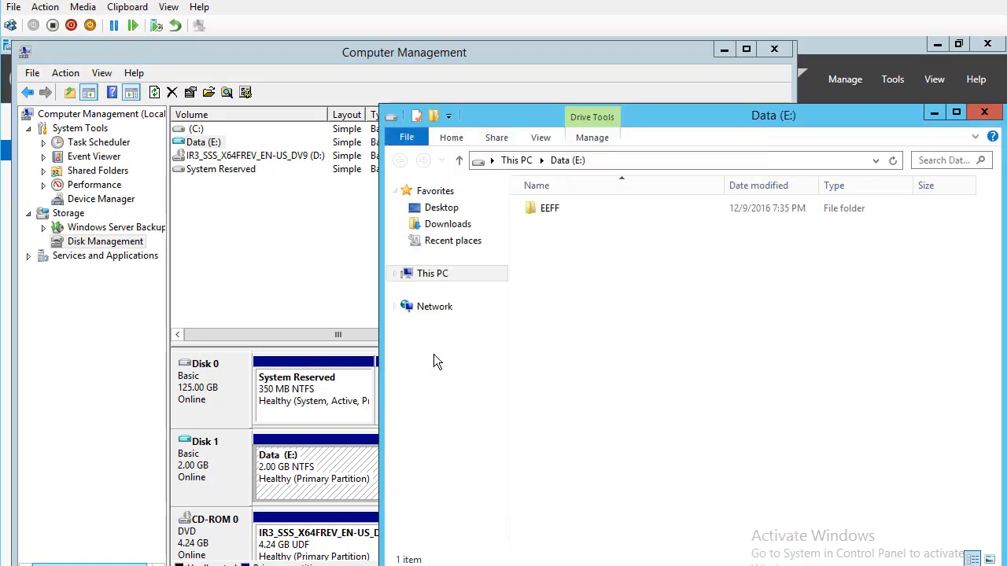
{"action": "right_click", "coordinate": [625, 277]}
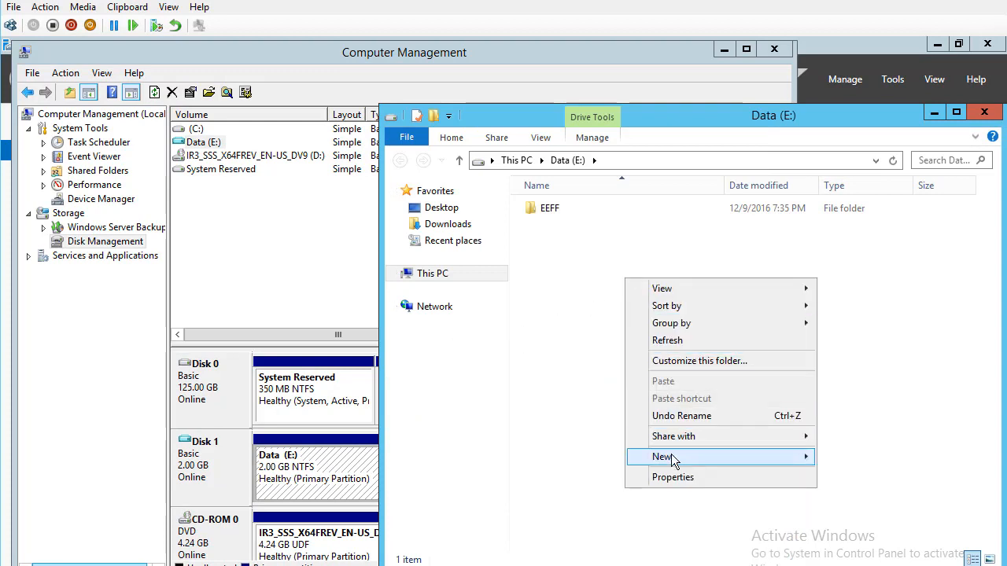
{"action": "mouse_move", "coordinate": [669, 459]}
{"action": "left_click", "coordinate": [881, 528]}
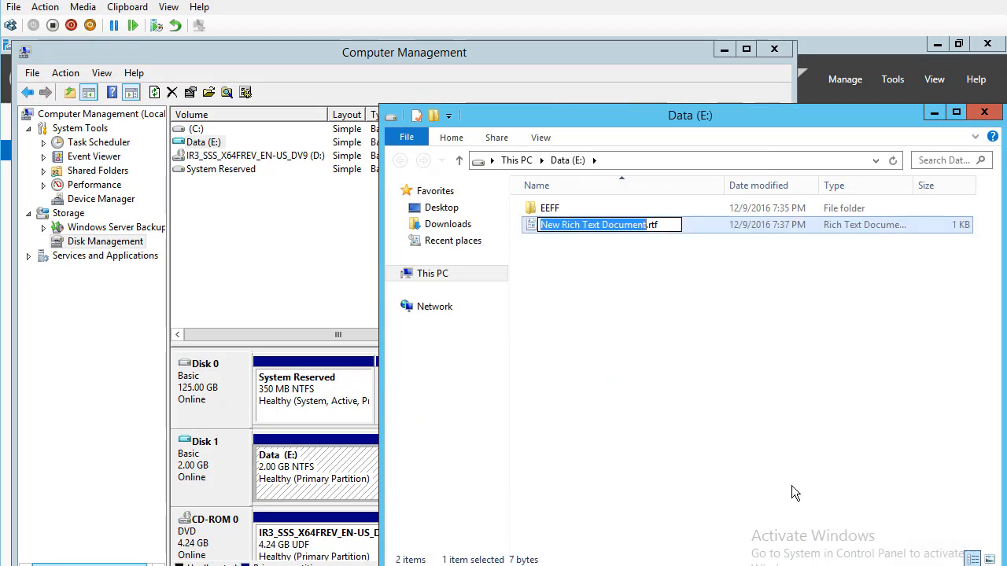
{"action": "type", "text": "This "}
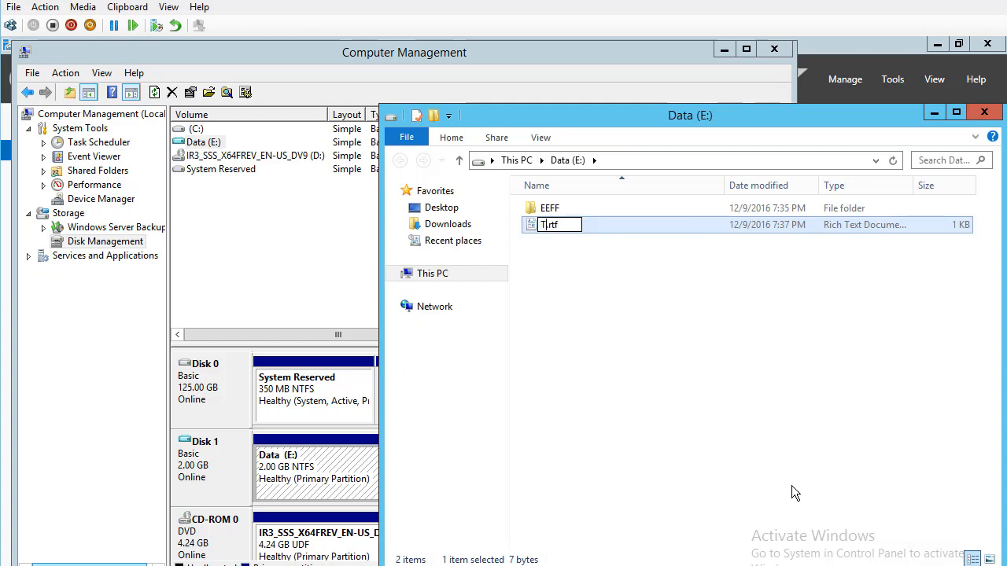
{"action": "type", "text": "drive was"}
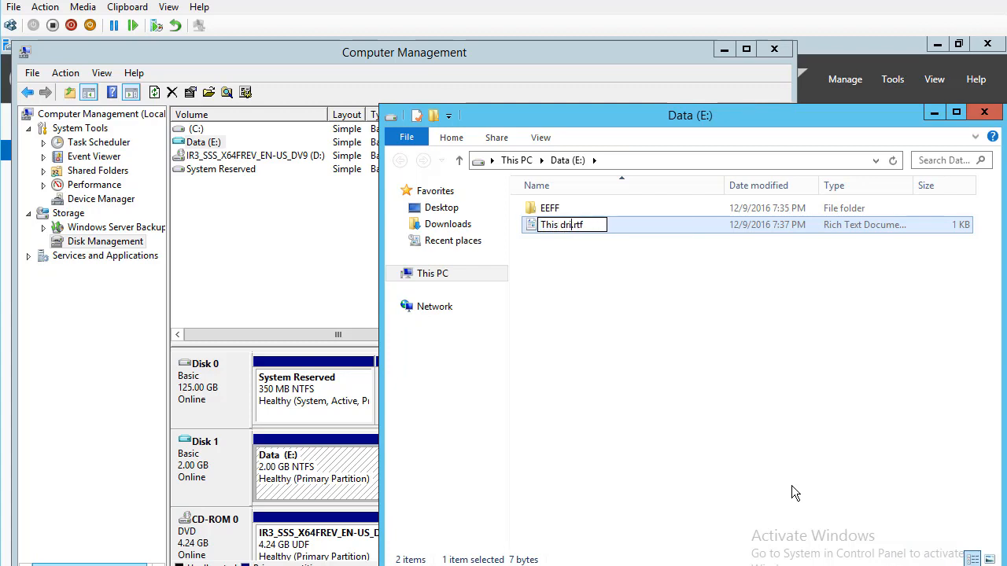
{"action": "type", "text": " mapped"}
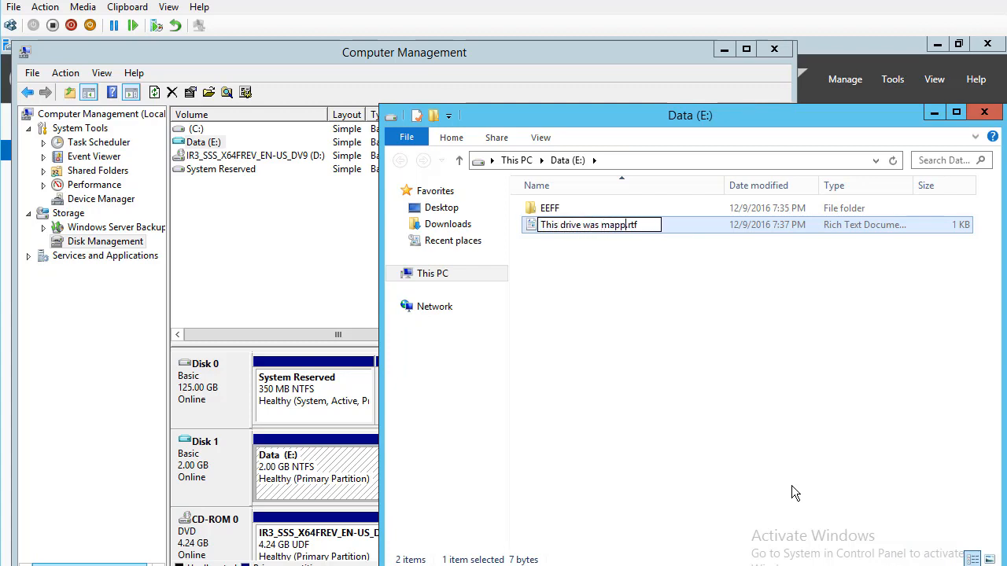
{"action": "left_click", "coordinate": [718, 448]}
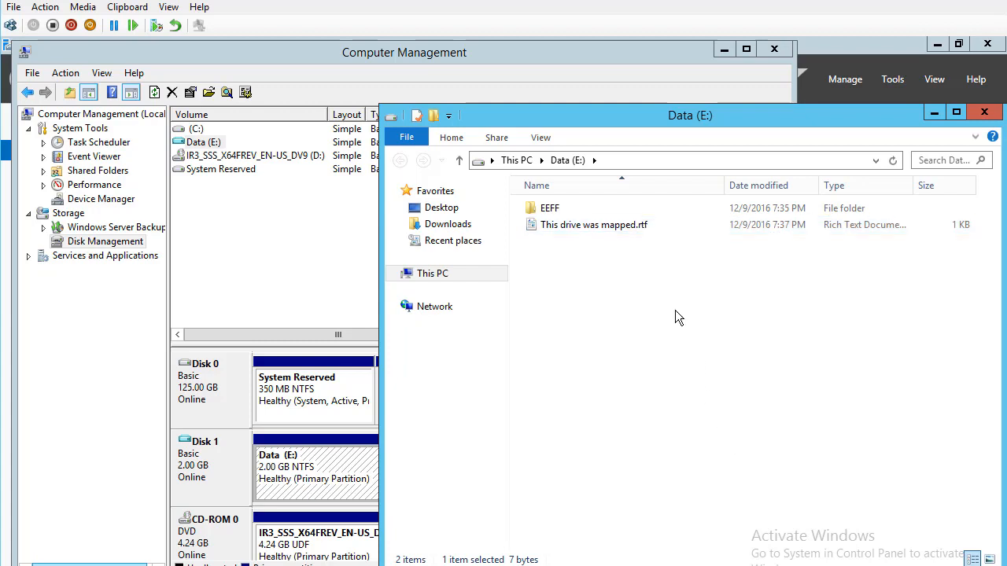
- Close the Data (E:) window and Computer Management, and decline formatting the disk in drive E:
{"action": "left_click", "coordinate": [983, 112]}
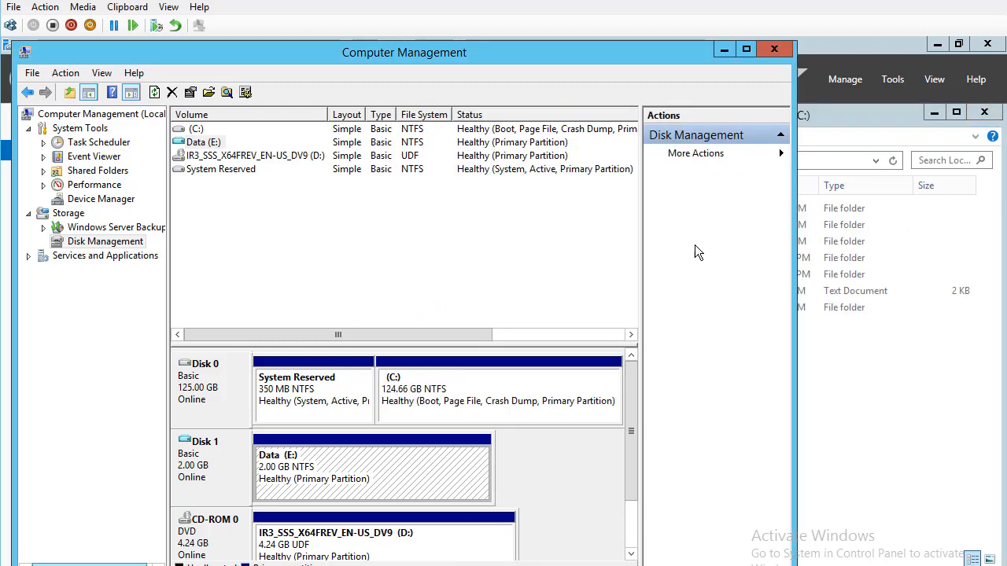
{"action": "left_click", "coordinate": [774, 50]}
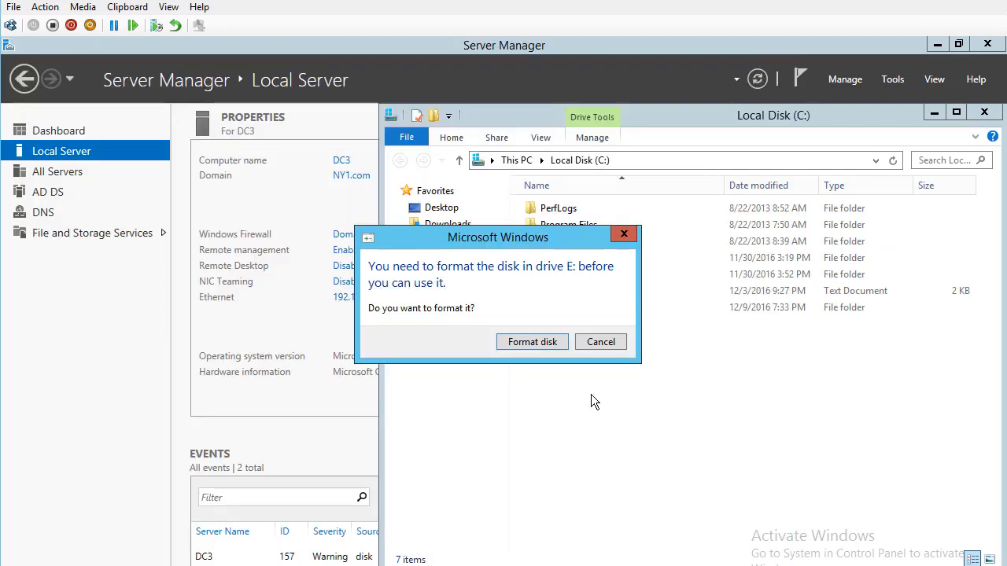
{"action": "left_click", "coordinate": [608, 341]}
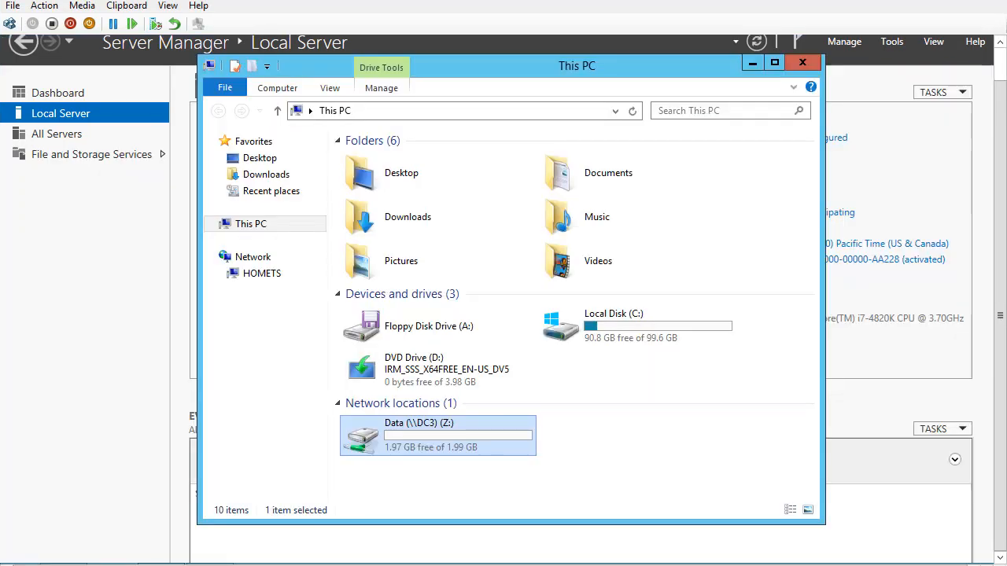
- Switch to MS3, open mapped drive Z: to check for the "This drive was mapped" document and return to This PC
{"action": "double_click", "coordinate": [426, 430]}
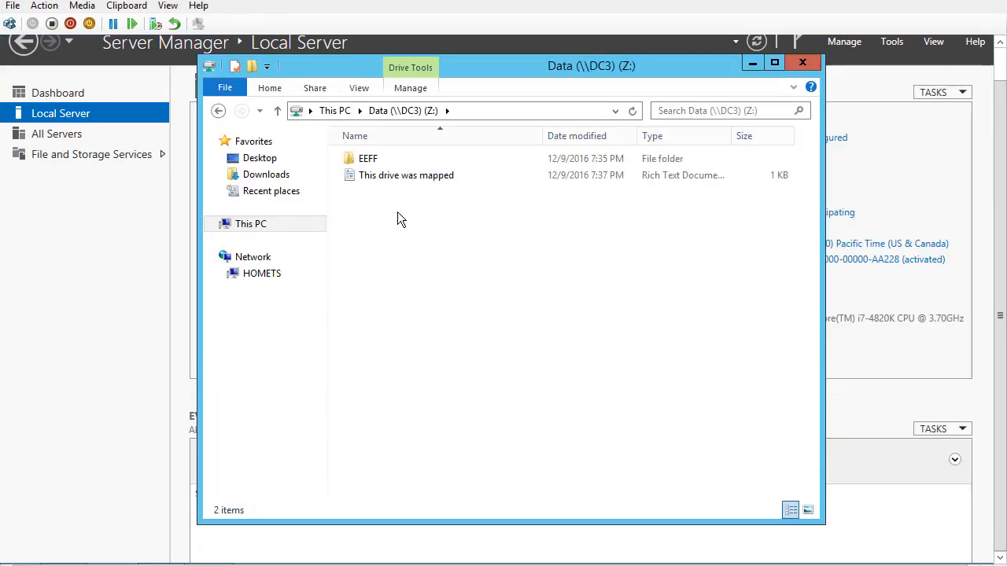
{"action": "left_click", "coordinate": [377, 176]}
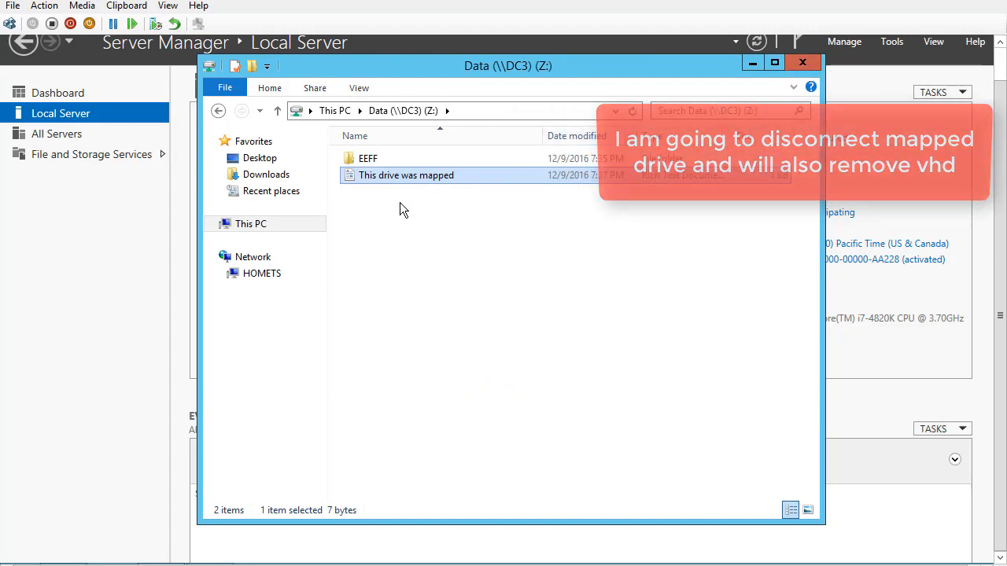
{"action": "left_click", "coordinate": [245, 226]}
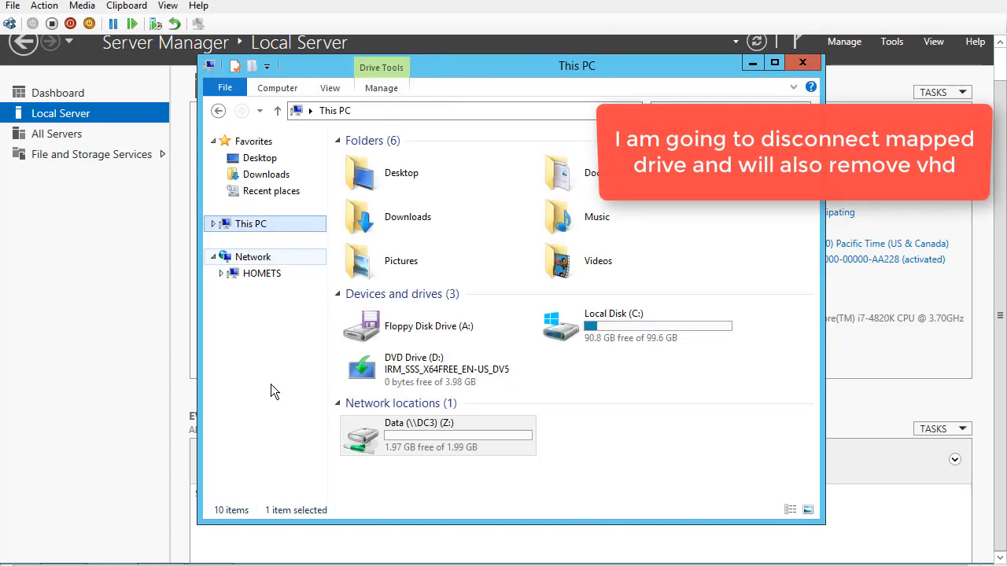
- Disconnect the mapped Data (\\DC3) (Z:) network drive and close the This PC window
{"action": "right_click", "coordinate": [425, 425]}
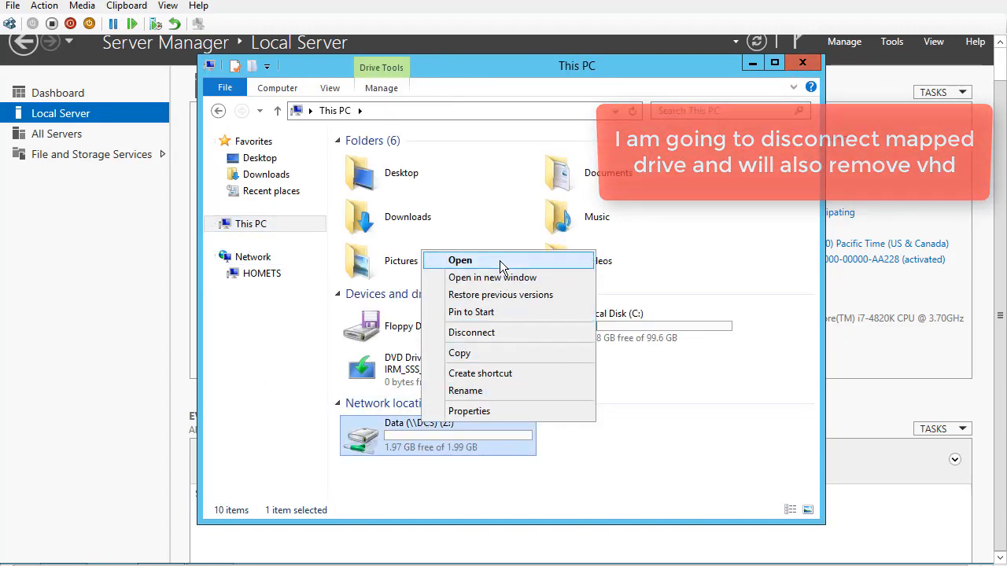
{"action": "left_click", "coordinate": [504, 332]}
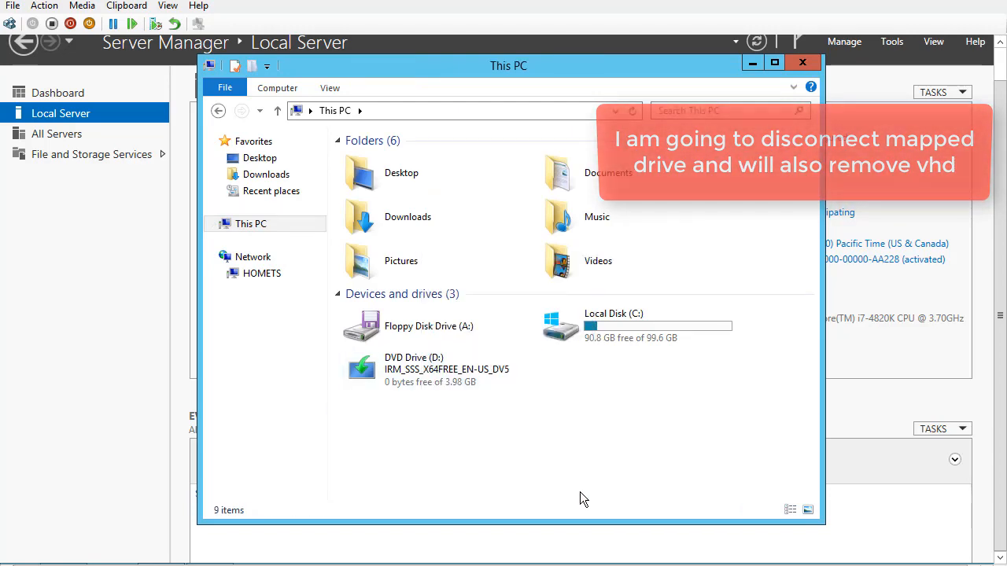
{"action": "left_click", "coordinate": [801, 63]}
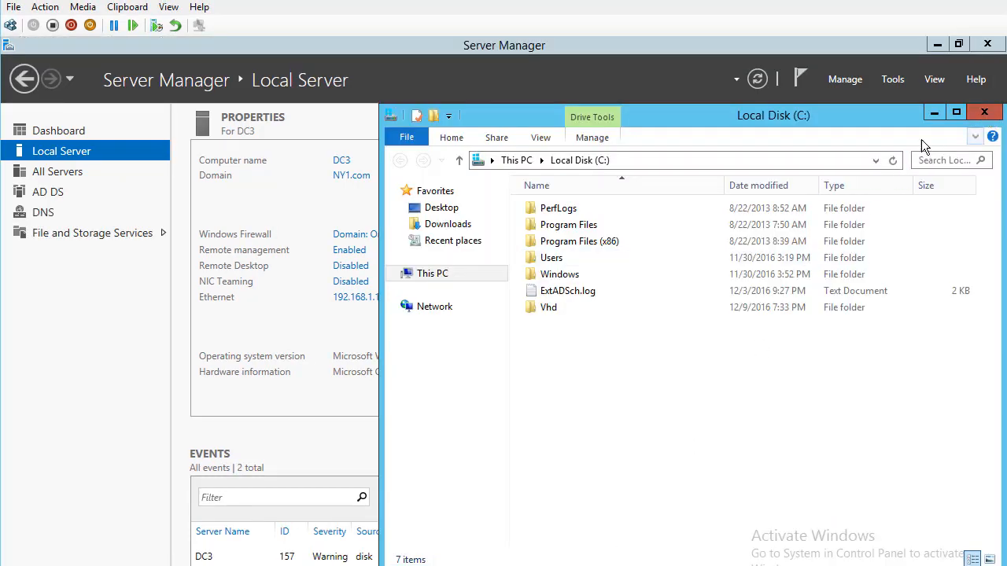
- On DC3, close the Local Disk (C:) window and delete the Data (E:) volume of Disk 1 in Disk Management
{"action": "left_click", "coordinate": [984, 112]}
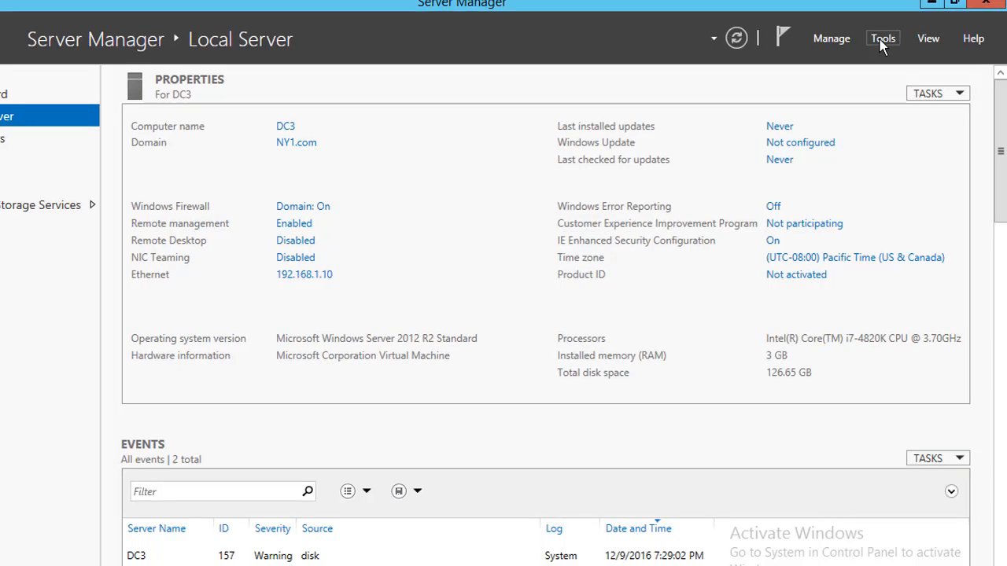
{"action": "left_click", "coordinate": [881, 39]}
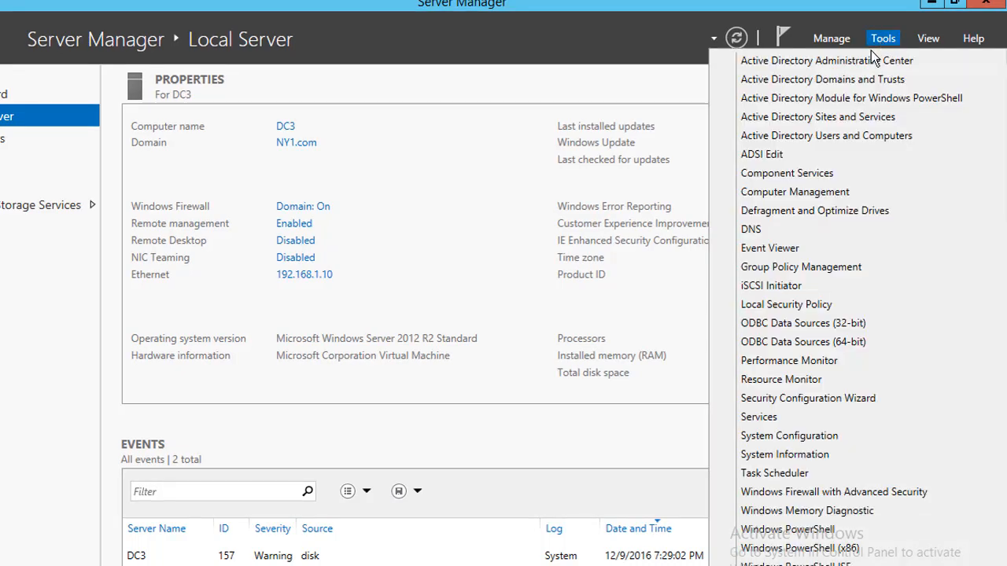
{"action": "left_click", "coordinate": [789, 194]}
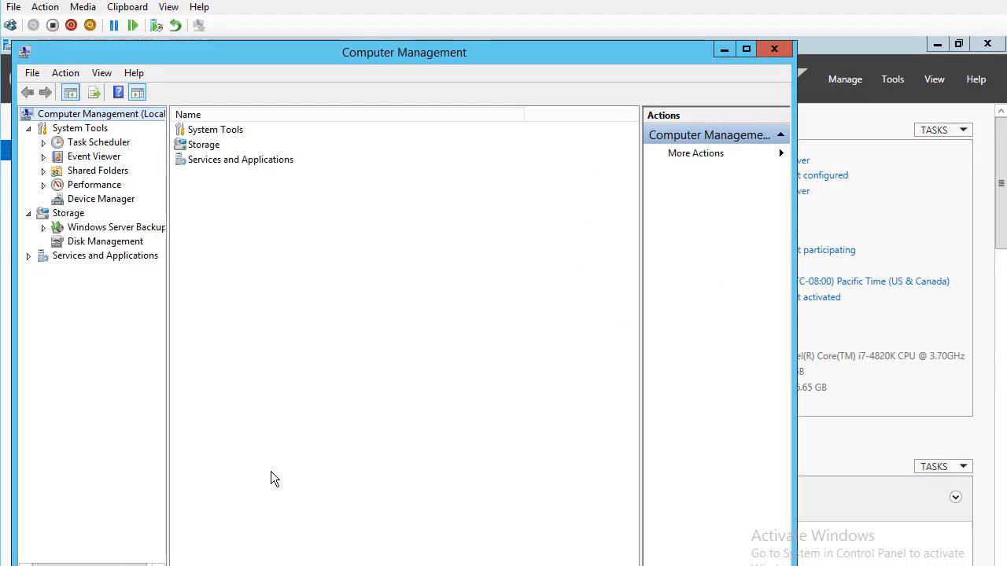
{"action": "left_click", "coordinate": [87, 242]}
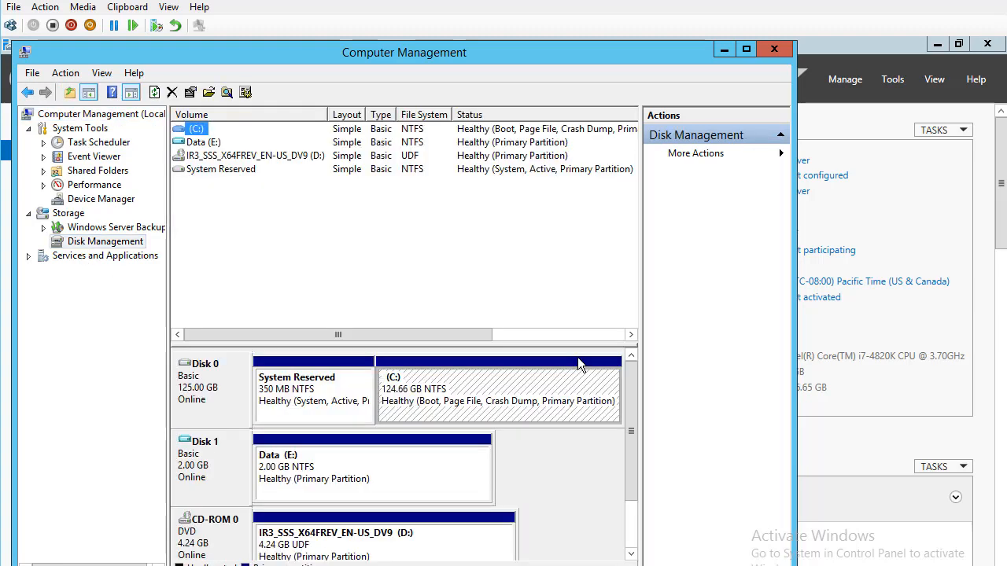
{"action": "right_click", "coordinate": [347, 472]}
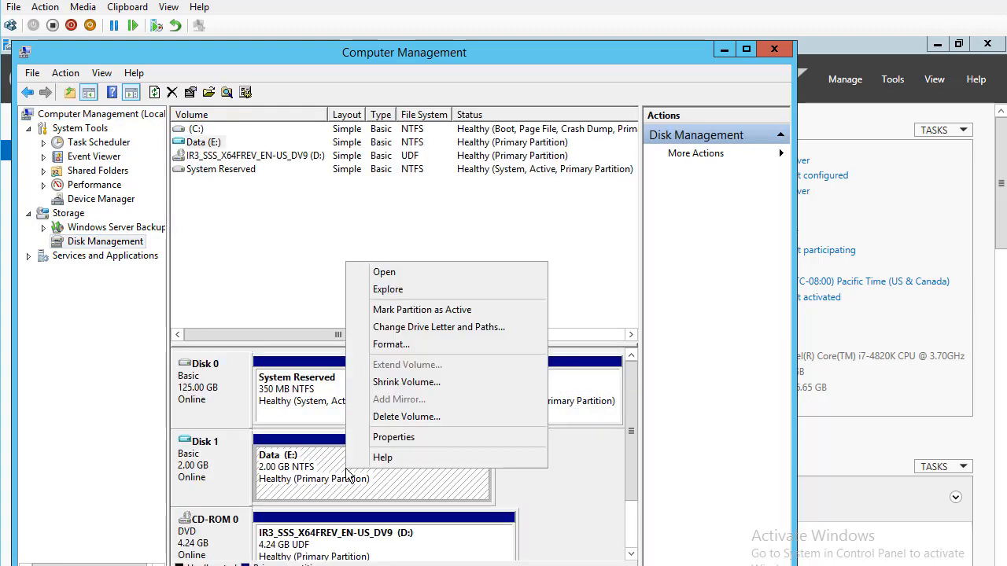
{"action": "left_click", "coordinate": [402, 417]}
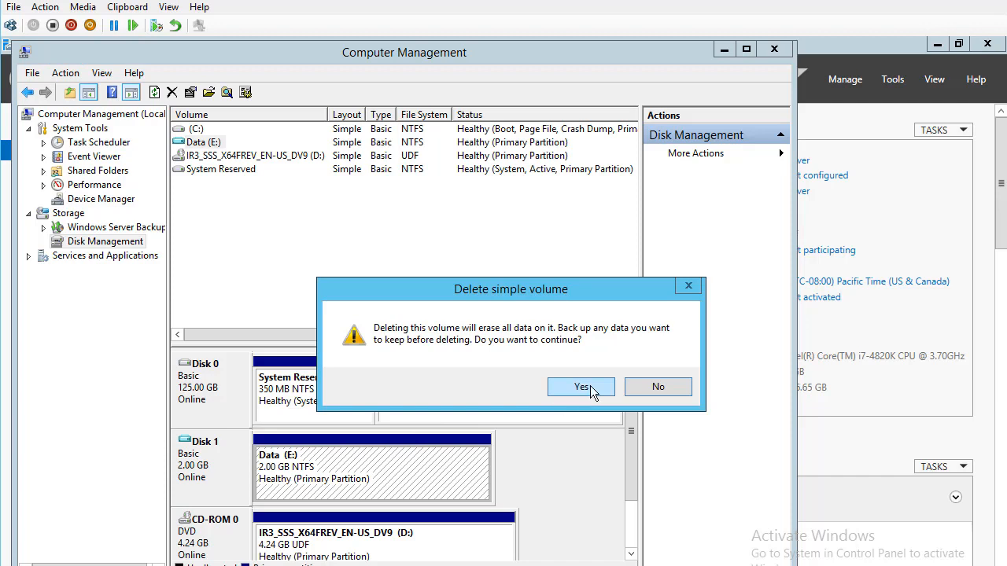
{"action": "left_click", "coordinate": [583, 387]}
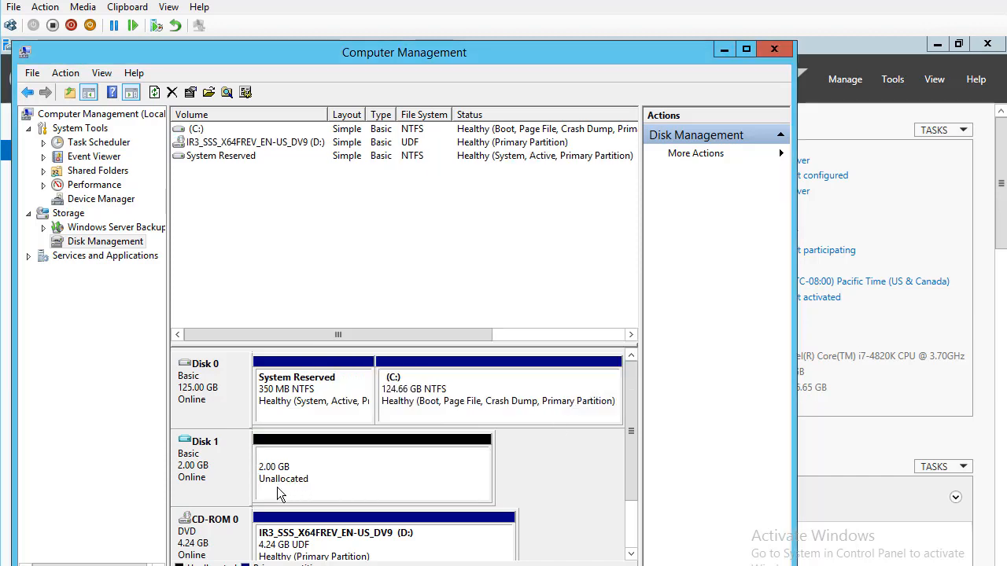
- Detach the virtual hard disk C:\Vhd\Data.vhd attached as Disk 1
{"action": "right_click", "coordinate": [227, 483]}
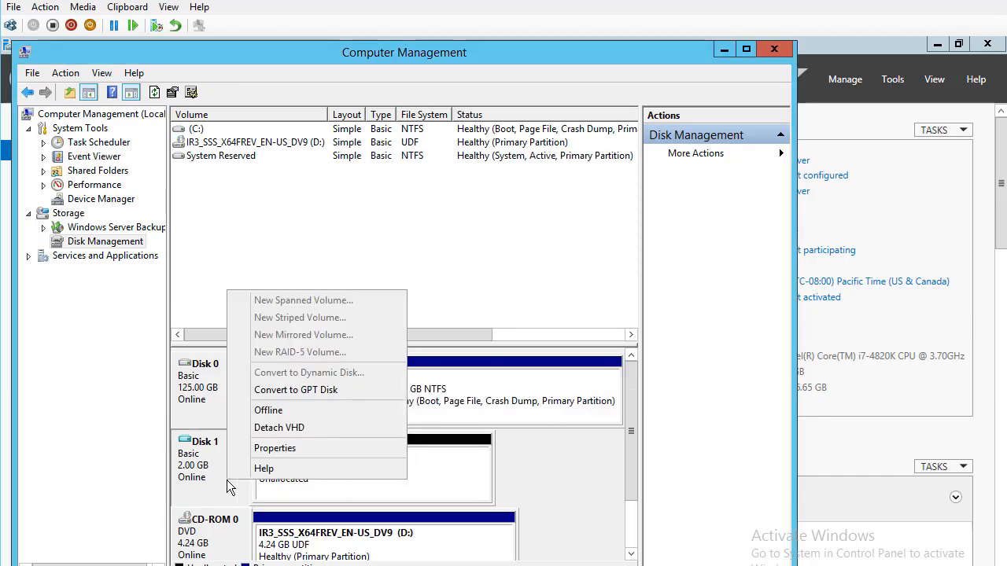
{"action": "left_click", "coordinate": [298, 427]}
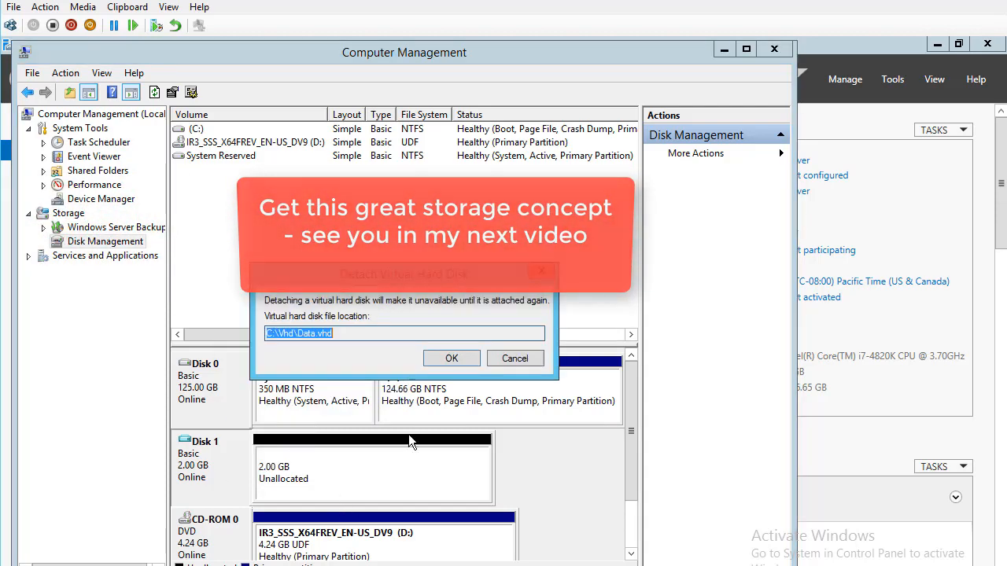
{"action": "left_click", "coordinate": [450, 359]}
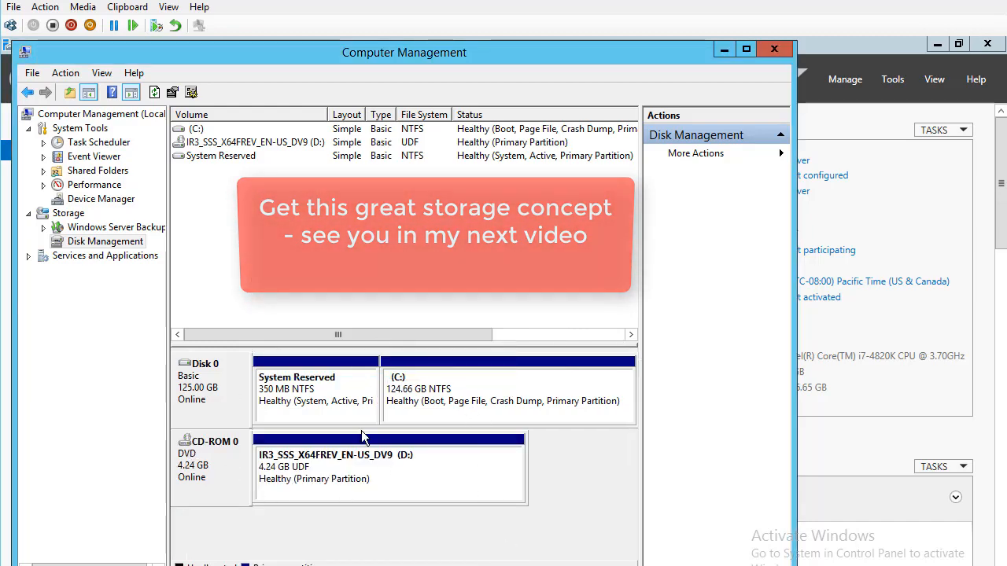